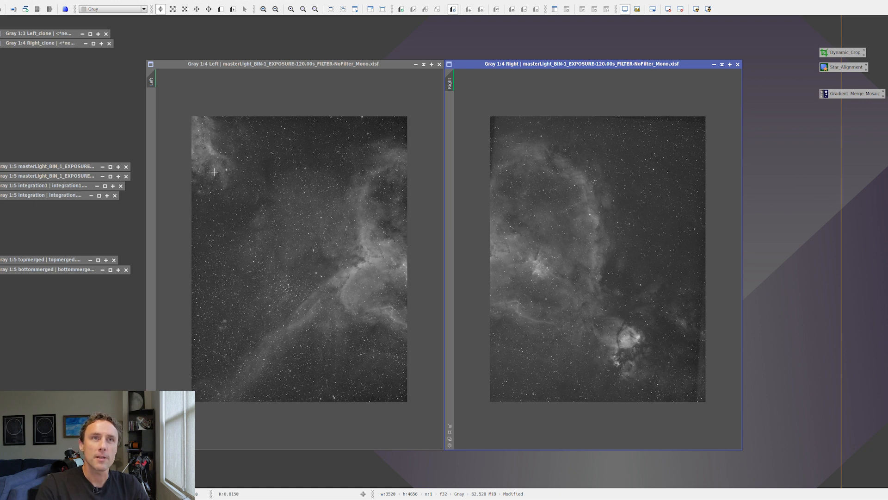
# - Apply a boosted auto-stretch to both the Left and the Right image to reveal their uneven edges
pyautogui.moveTo(341, 63); pyautogui.dragTo(333, 64)
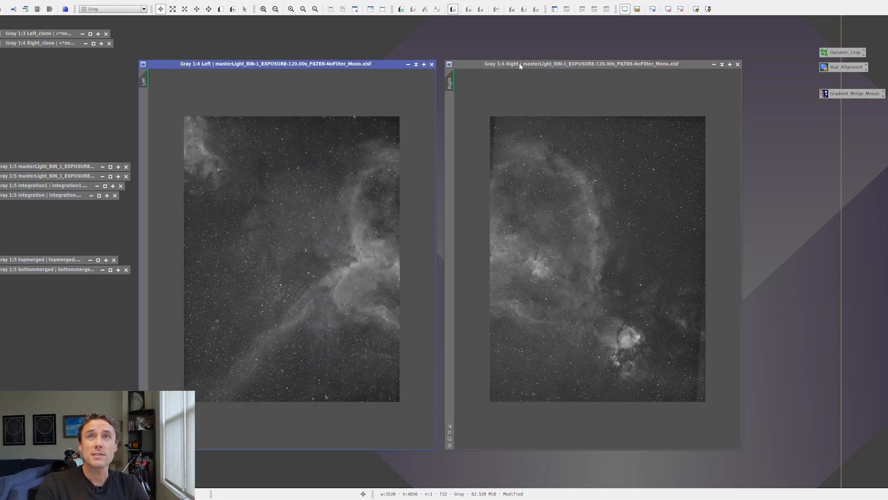
pyautogui.click(708, 11)
pyautogui.click(696, 63)
pyautogui.click(708, 10)
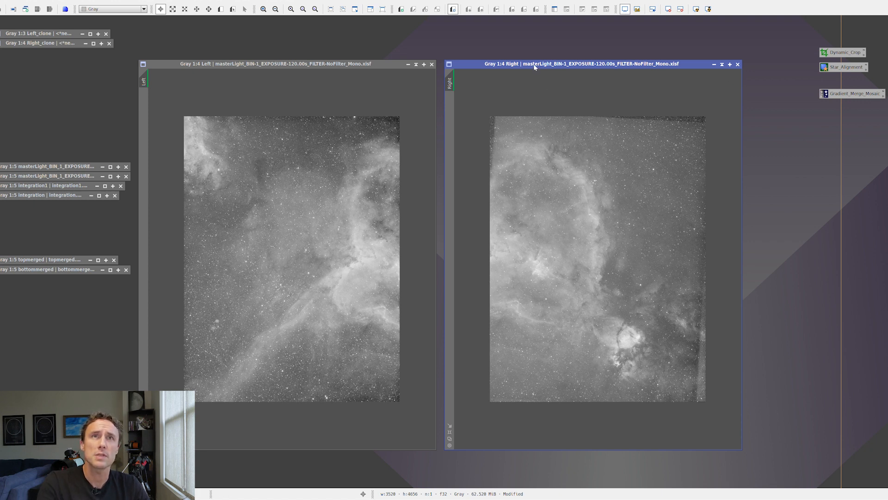
# - Crop the uneven edges off both images with DynamicCrop, Right to about 3248 × 4452 pixels and Left to about 3440 × 4452
pyautogui.doubleClick(852, 53)
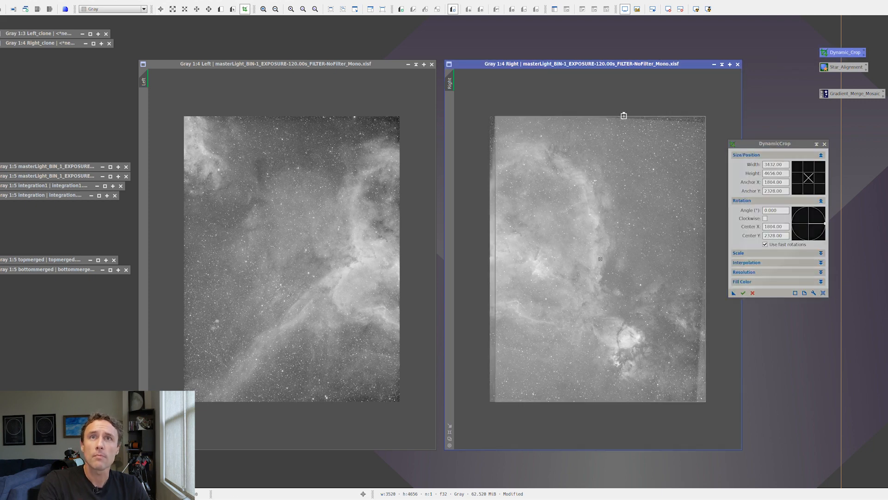
pyautogui.moveTo(623, 116); pyautogui.dragTo(624, 125)
pyautogui.moveTo(705, 234); pyautogui.dragTo(695, 234)
pyautogui.moveTo(612, 401); pyautogui.dragTo(613, 398)
pyautogui.click(743, 293)
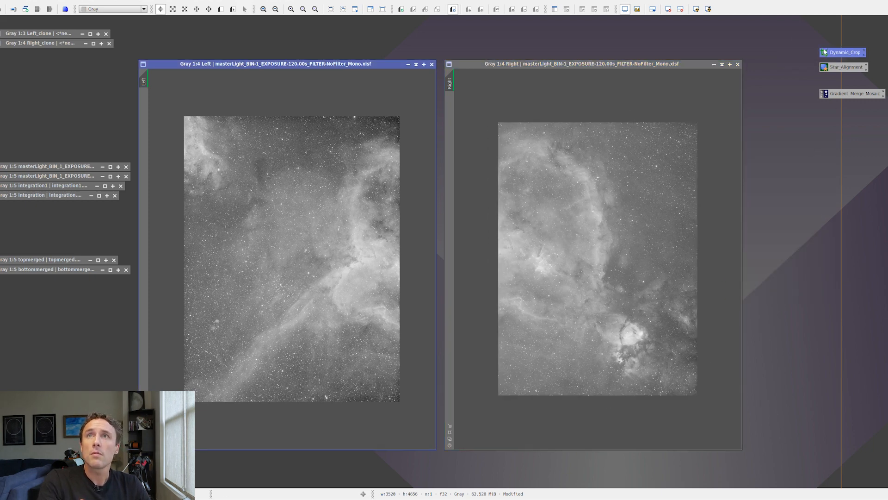
pyautogui.doubleClick(825, 53)
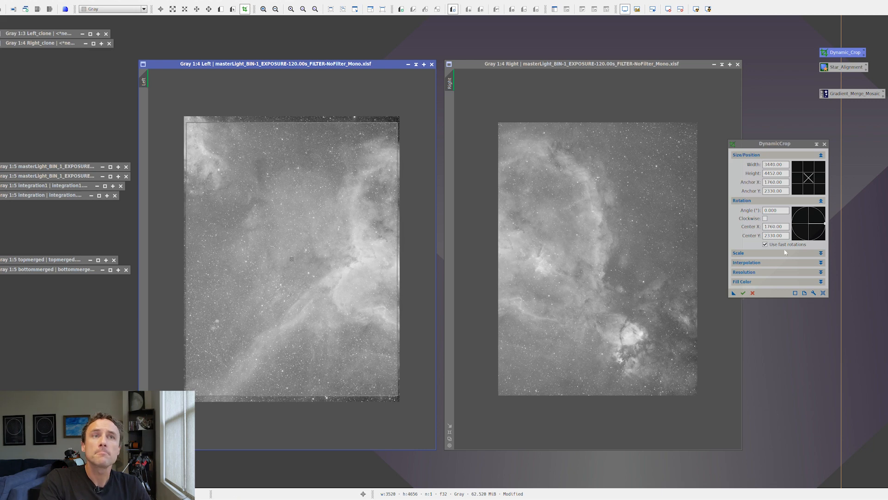
pyautogui.click(743, 293)
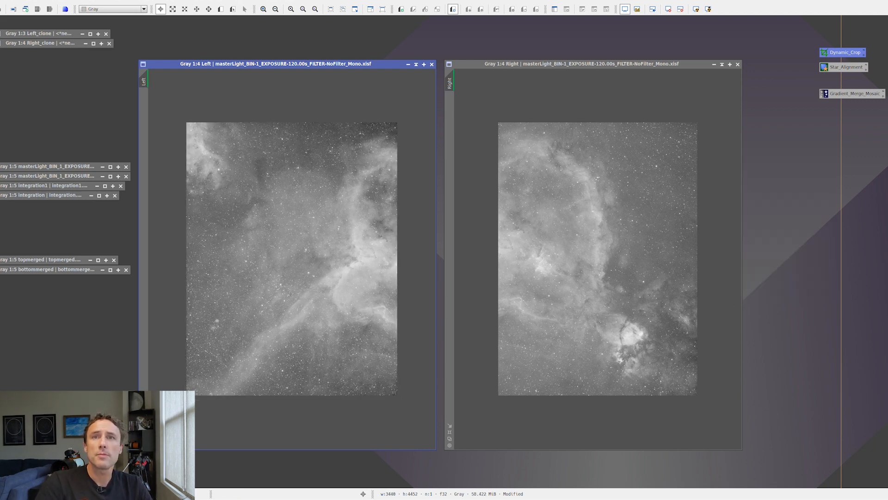
# - Apply the standard STF AutoStretch to the cropped Left and Right images
pyautogui.click(696, 10)
pyautogui.click(608, 66)
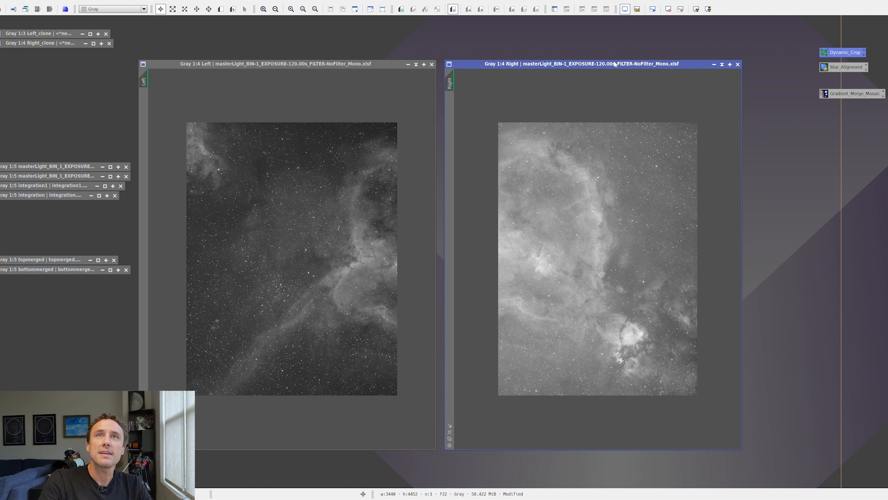
pyautogui.click(697, 11)
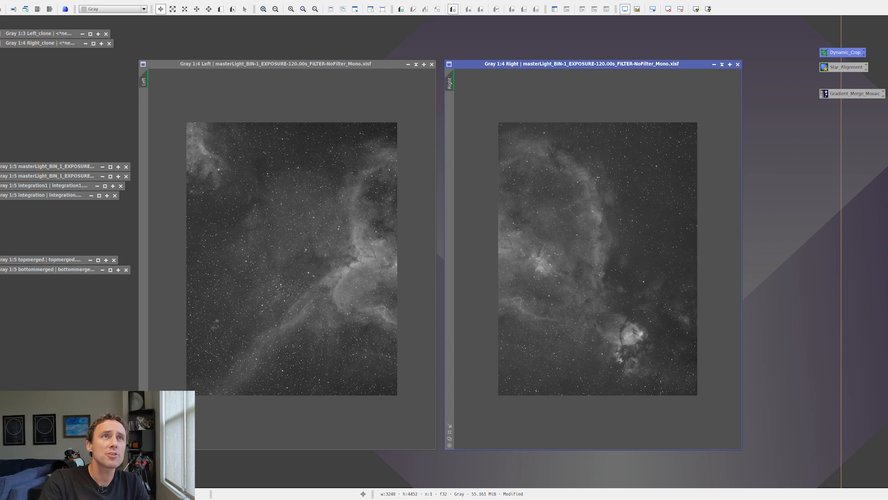
# - Set up AutomaticBackgroundExtractor with Subtraction as the target image correction and the background model discarded
pyautogui.click(141, 3)
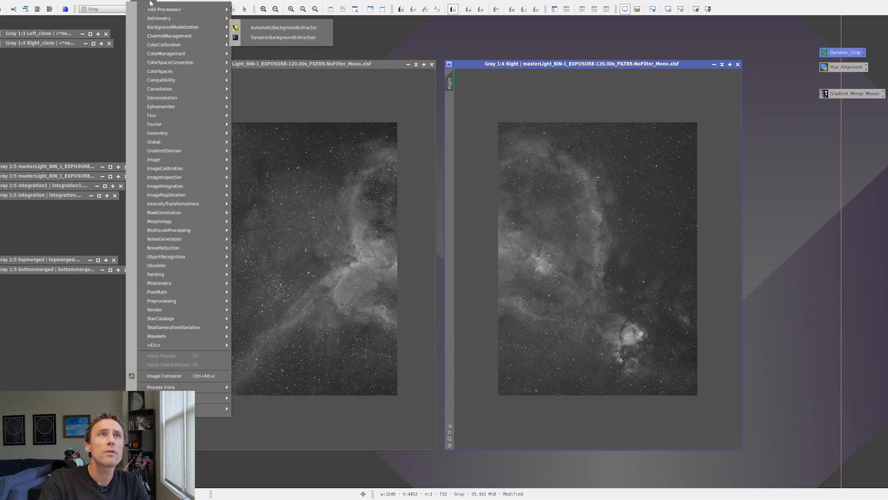
pyautogui.moveTo(155, 28)
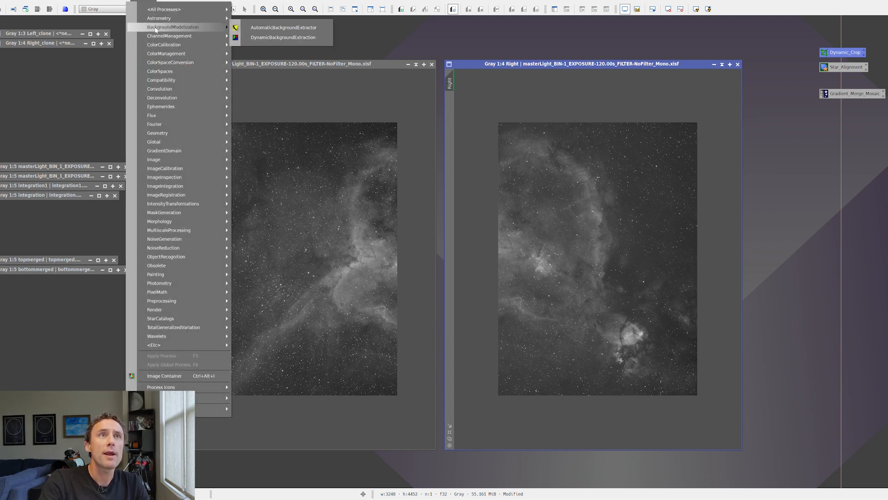
pyautogui.click(276, 29)
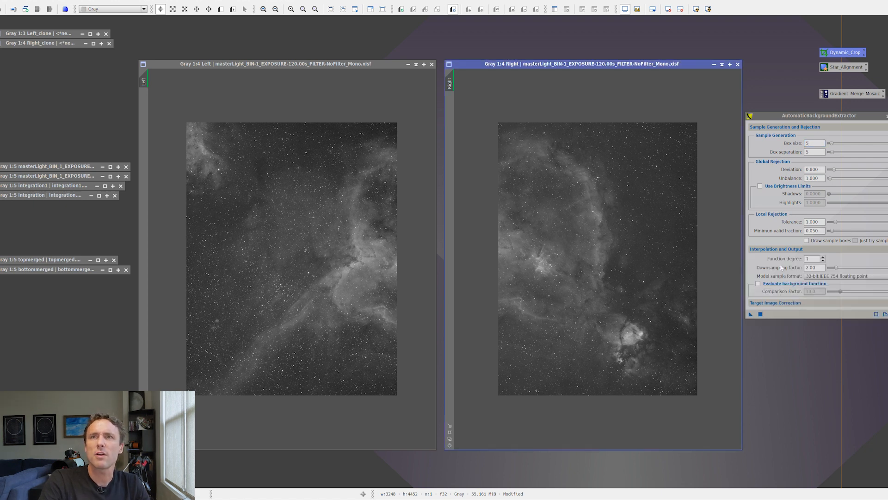
pyautogui.click(764, 303)
pyautogui.click(815, 312)
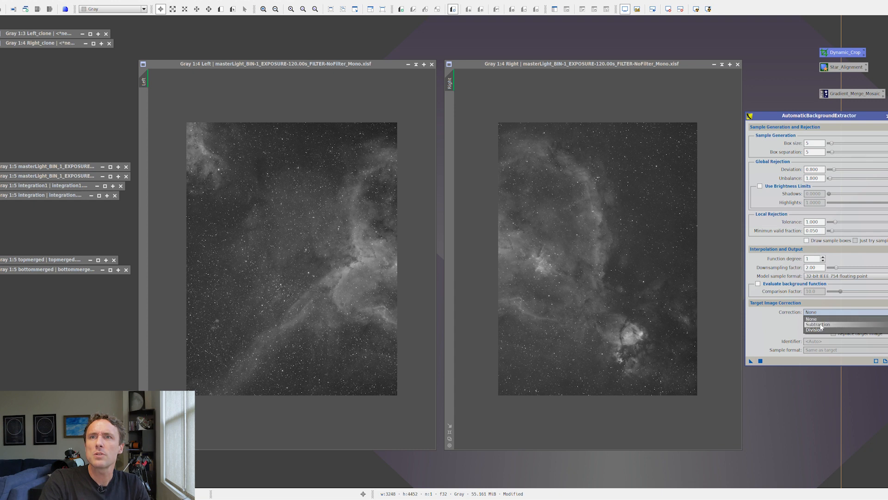
pyautogui.click(821, 325)
pyautogui.click(833, 326)
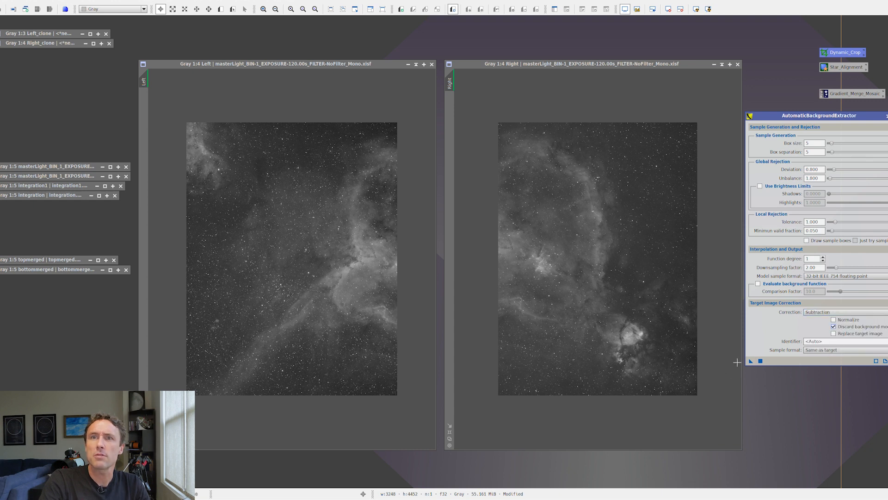
# - Run the background extraction on the Right image, auto-stretch the corrected copy and place it over the original
pyautogui.moveTo(750, 364); pyautogui.dragTo(584, 316)
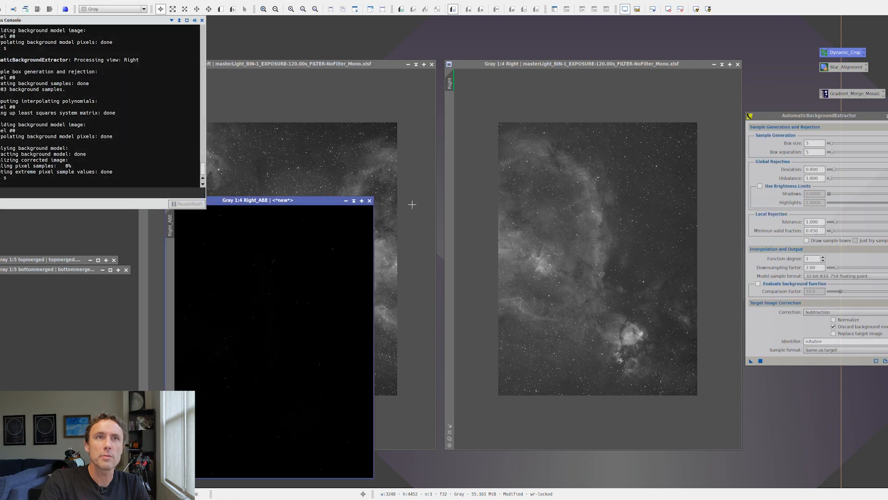
pyautogui.click(692, 6)
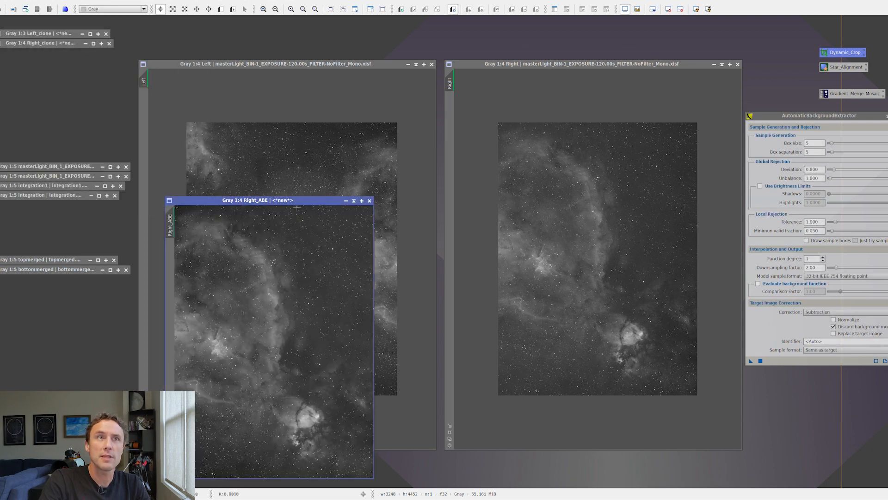
pyautogui.moveTo(294, 200); pyautogui.dragTo(604, 113)
# - Run the background extraction on the Left image, auto-stretch the corrected copy and place it over the original
pyautogui.moveTo(750, 364); pyautogui.dragTo(324, 250)
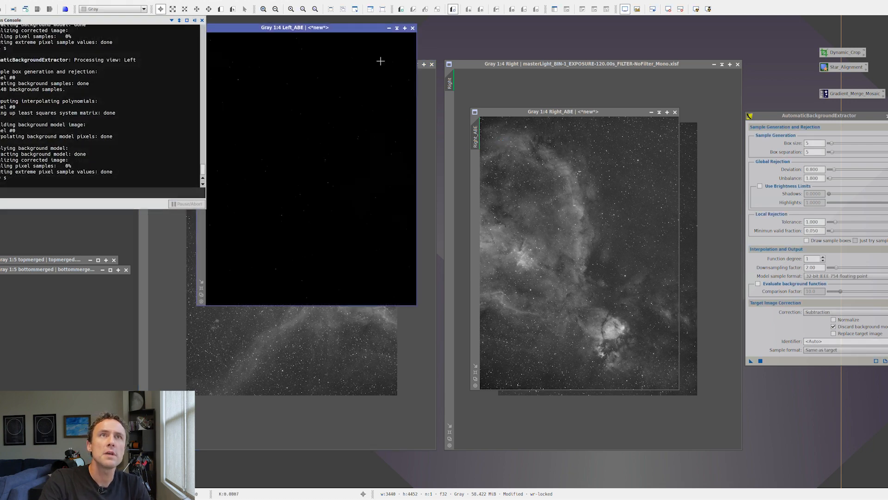
pyautogui.click(696, 9)
pyautogui.moveTo(368, 26); pyautogui.dragTo(356, 110)
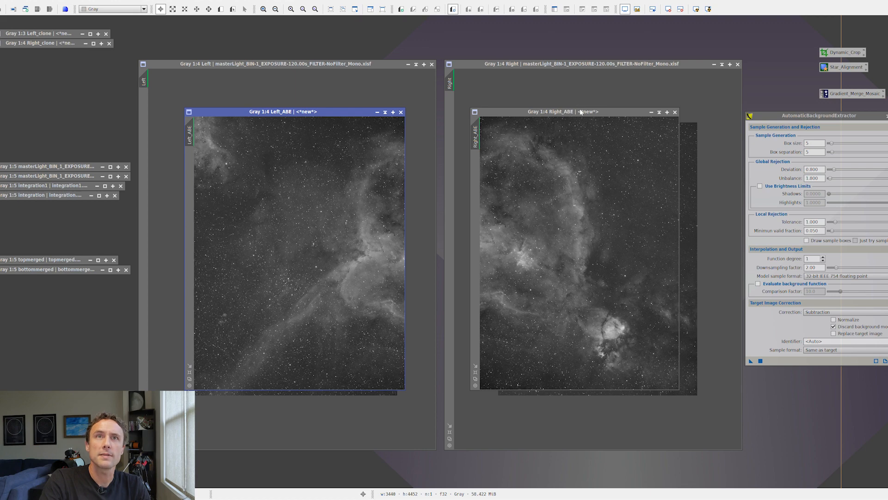
# - Minimize the original Right and Left images and place the two background-corrected panels side by side
pyautogui.click(715, 64)
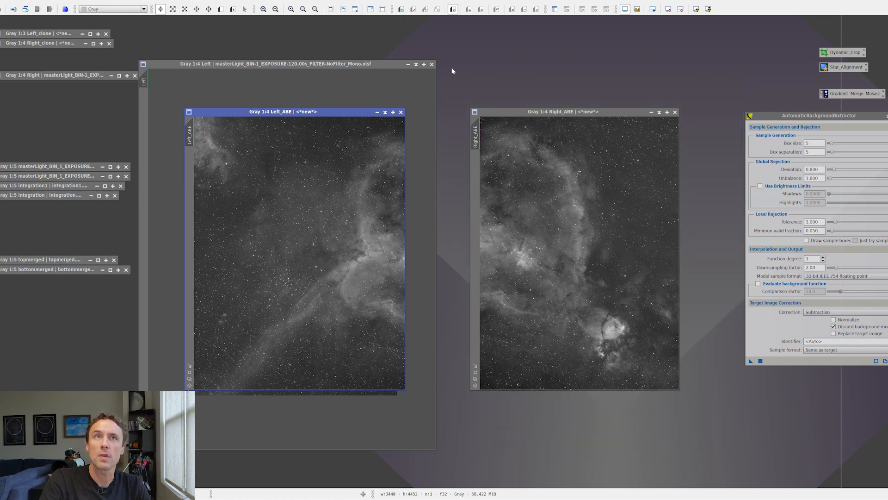
pyautogui.click(408, 64)
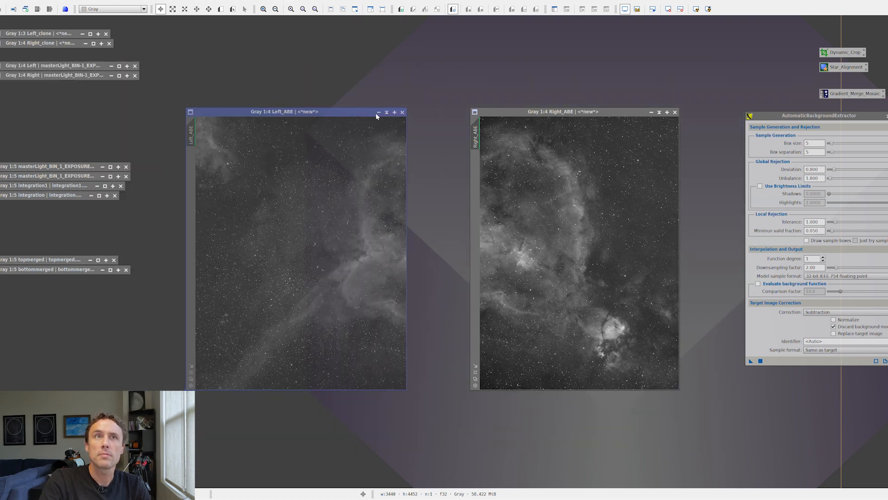
pyautogui.moveTo(375, 113); pyautogui.dragTo(439, 112)
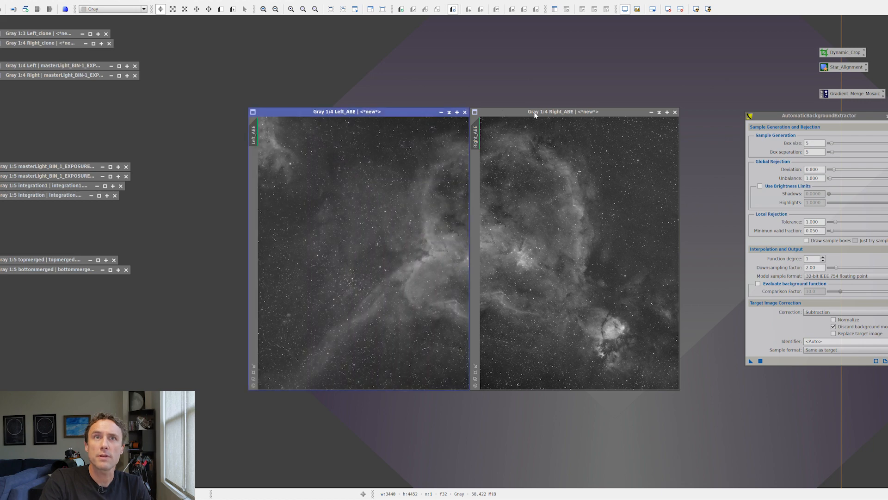
# - Open StarAlignment, set the registration model to Thin Plate Splines and enable distortion correction
pyautogui.doubleClick(846, 67)
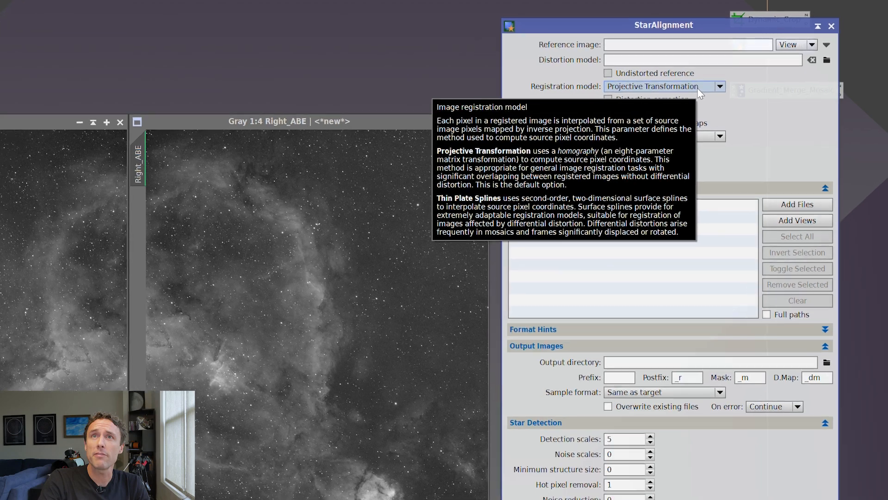
pyautogui.click(695, 87)
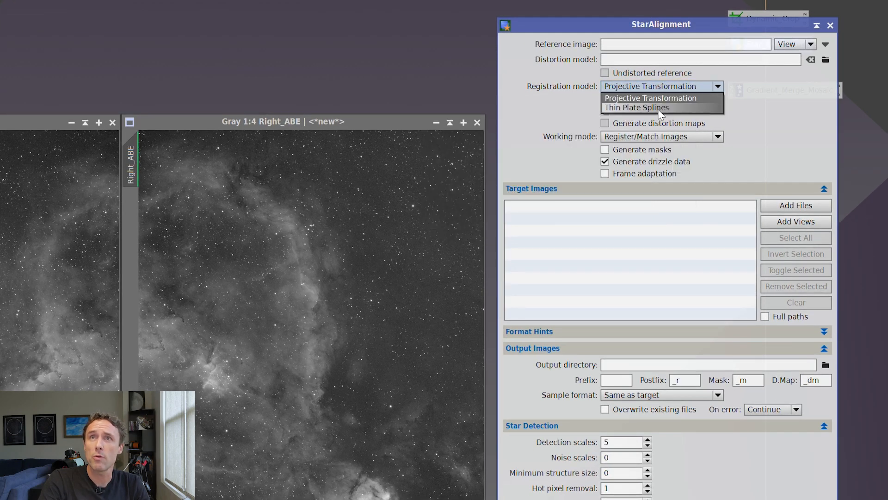
pyautogui.click(660, 108)
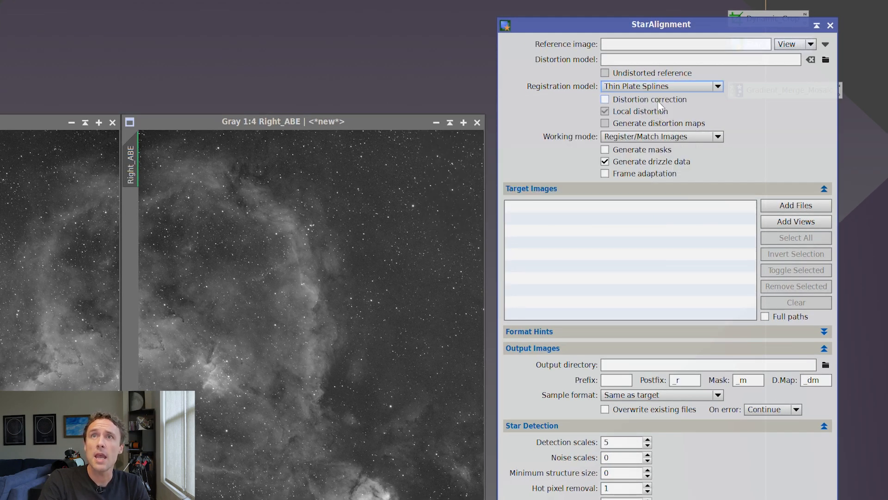
pyautogui.click(658, 102)
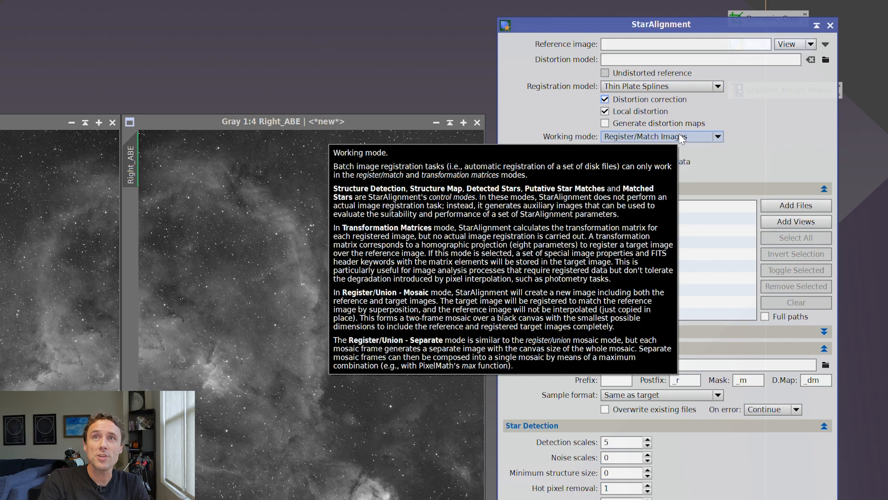
# - Set the working mode to Register/Union - Mosaic with frame adaptation, and raise the RANSAC tolerance to 8.00
pyautogui.click(689, 136)
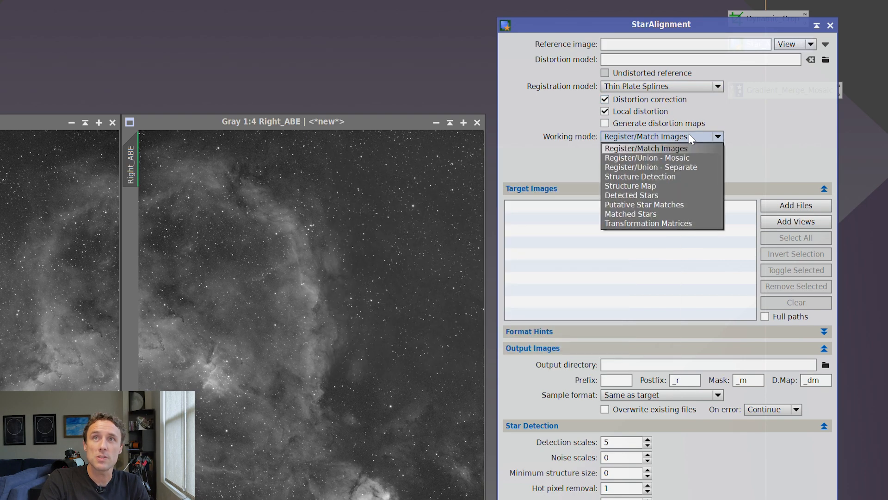
pyautogui.click(658, 157)
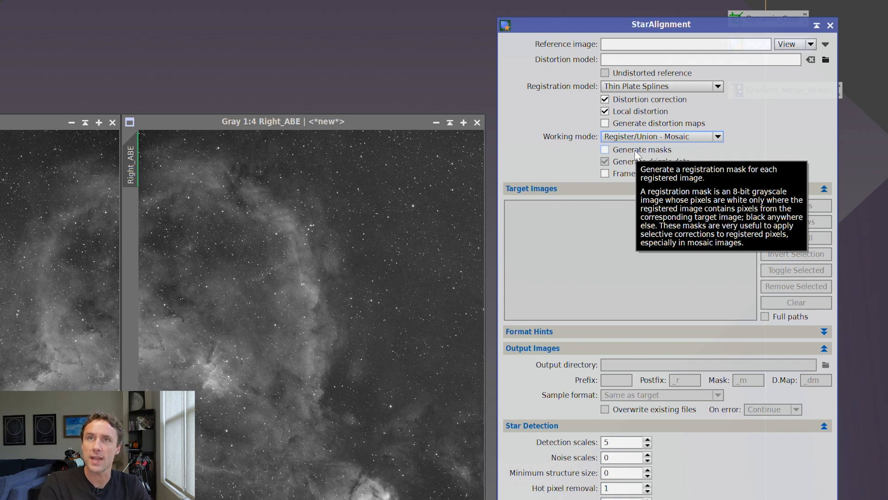
pyautogui.click(633, 174)
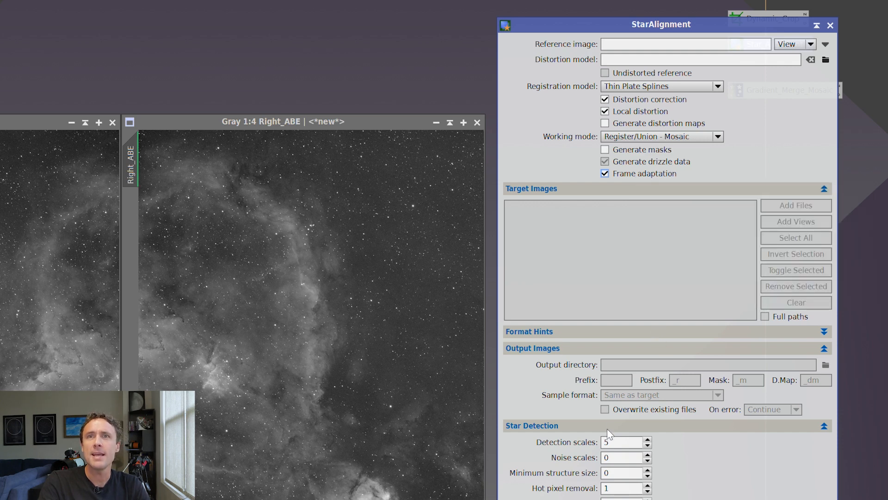
pyautogui.click(824, 426)
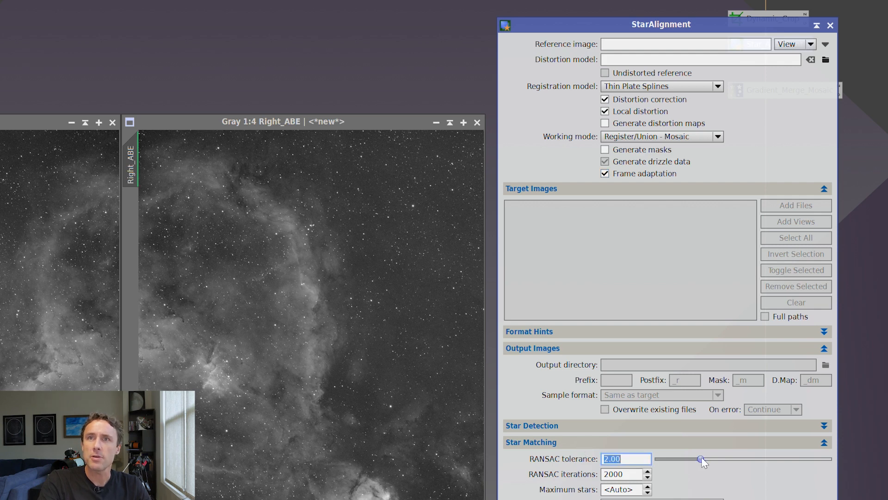
pyautogui.moveTo(701, 459); pyautogui.dragTo(829, 465)
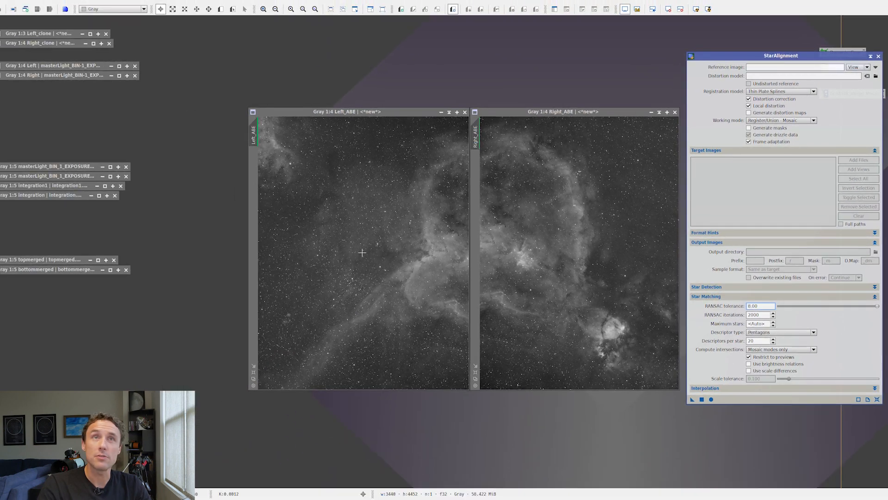
# - Align Right_ABE to the reference image Left_ABE as a mosaic, and auto-stretch the merged result
pyautogui.moveTo(253, 147); pyautogui.dragTo(766, 68)
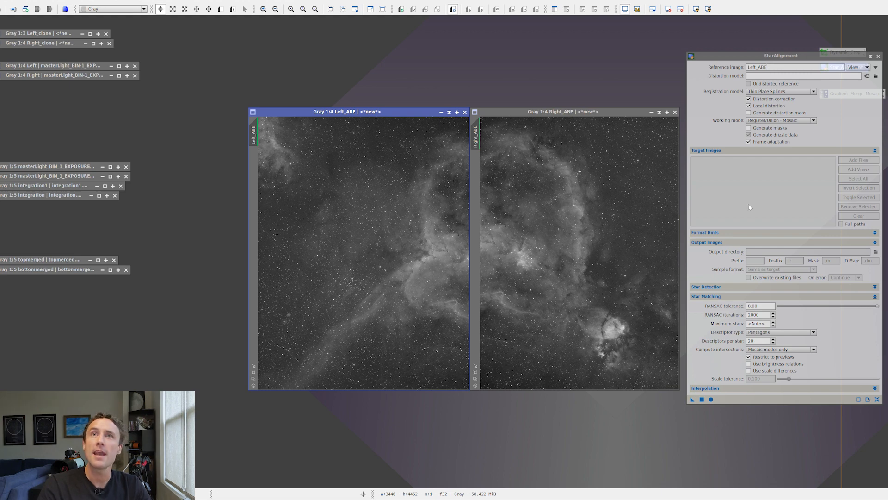
pyautogui.moveTo(692, 400); pyautogui.dragTo(642, 352)
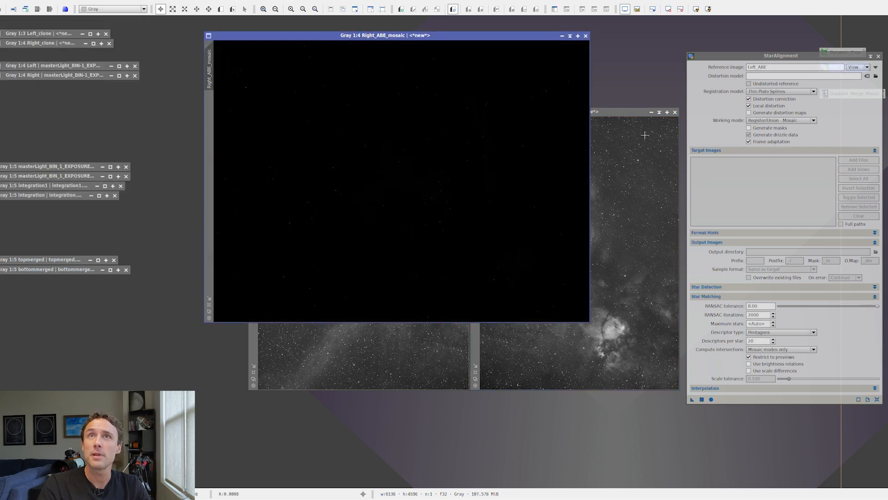
pyautogui.click(696, 9)
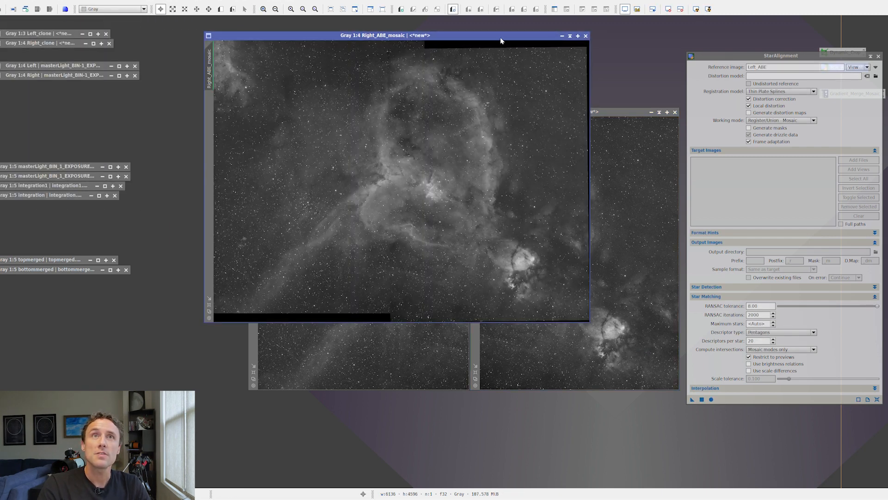
pyautogui.moveTo(501, 41); pyautogui.dragTo(586, 141)
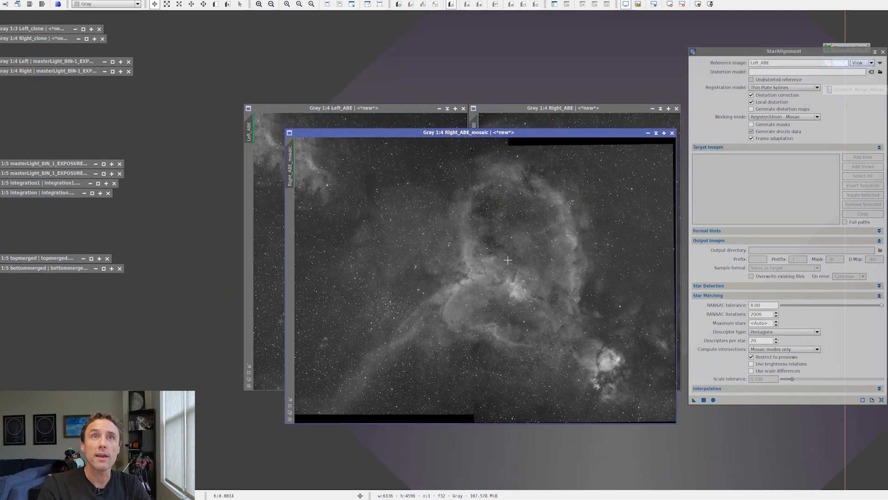
# - Examine the seam between the two panels up close along the middle of the mosaic
pyautogui.scroll(3, 502, 273)
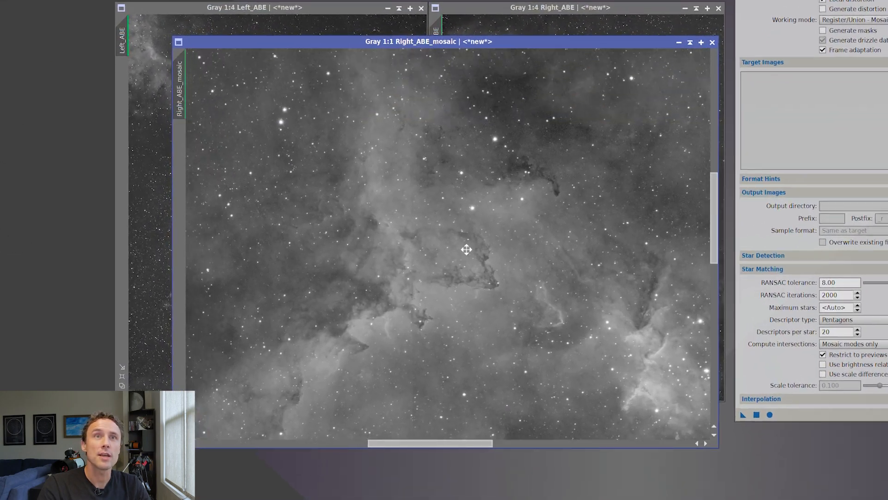
pyautogui.moveTo(466, 250); pyautogui.dragTo(512, 359)
pyautogui.moveTo(538, 111); pyautogui.dragTo(586, 296)
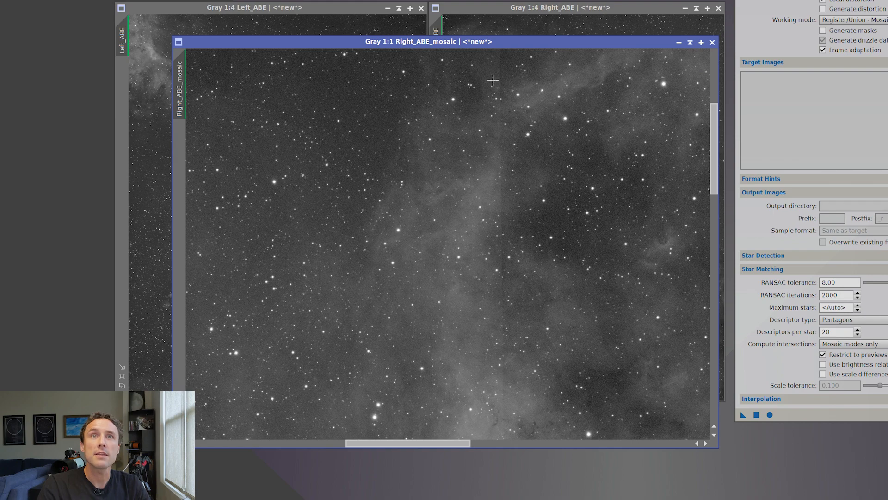
pyautogui.moveTo(529, 117); pyautogui.dragTo(527, 353)
pyautogui.moveTo(537, 275); pyautogui.dragTo(484, 284)
pyautogui.scroll(-4, 529, 315)
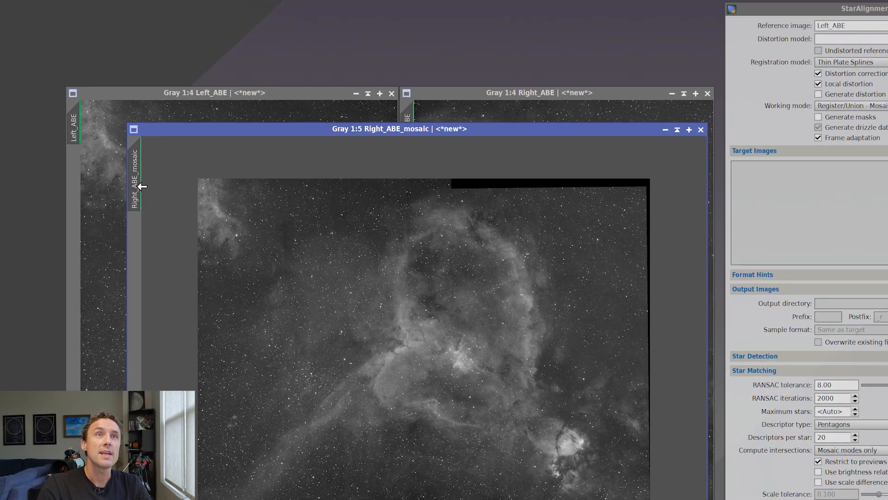
# - Set Right_ABE_mosaic as the StarAlignment reference image and the working mode to Register/Match Images
pyautogui.moveTo(186, 94)
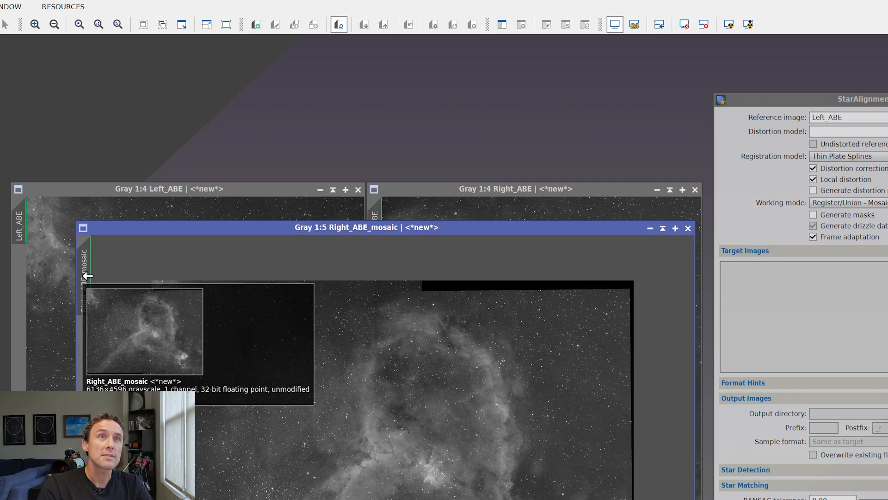
pyautogui.moveTo(118, 229); pyautogui.dragTo(394, 201)
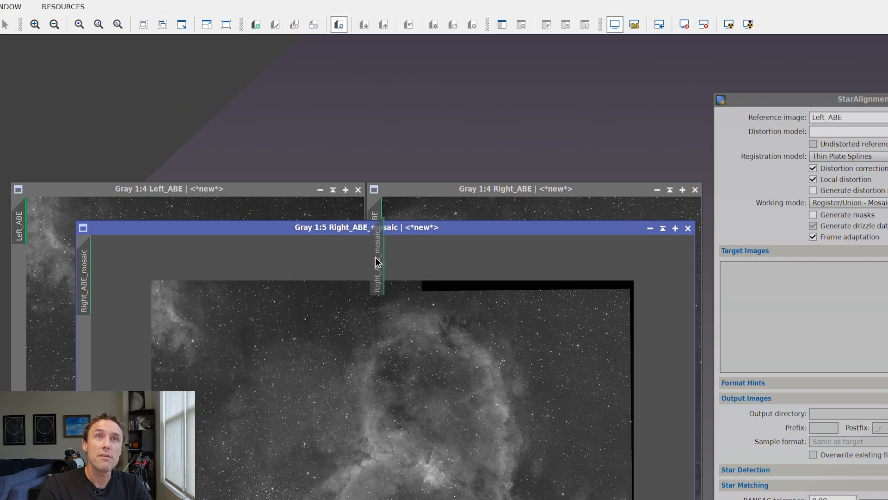
pyautogui.moveTo(375, 257); pyautogui.dragTo(837, 119)
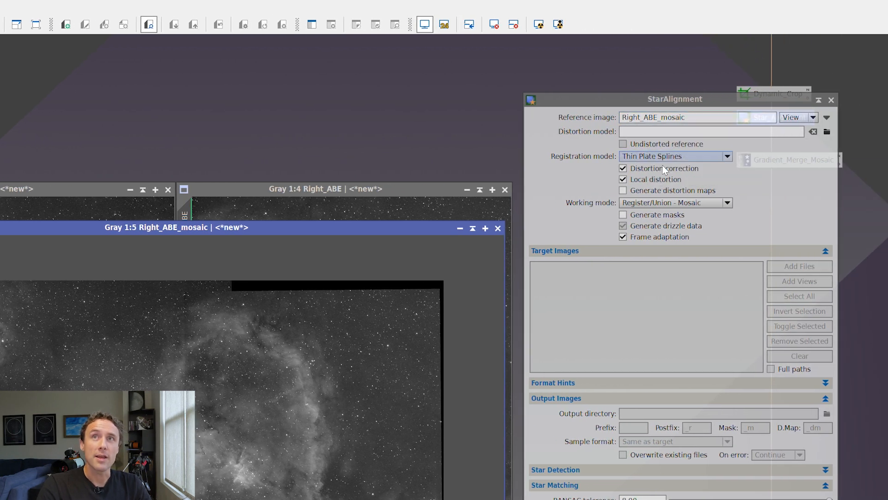
pyautogui.click(678, 204)
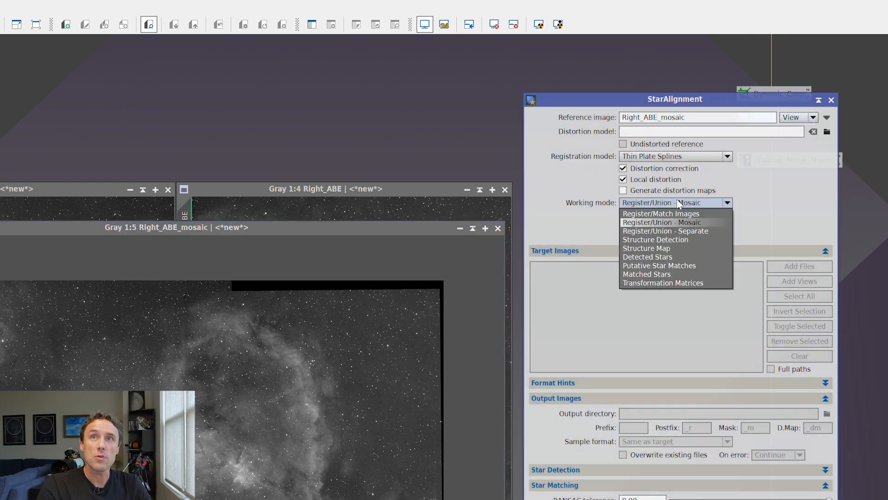
pyautogui.click(676, 214)
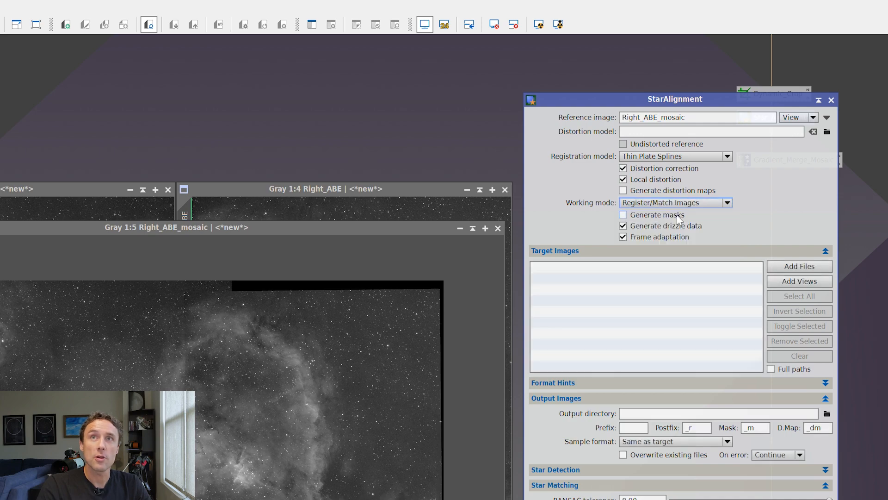
# - Register Left_ABE to the mosaic reference, auto-stretch the registered image and move it clear of the source panels
pyautogui.moveTo(234, 230); pyautogui.dragTo(307, 439)
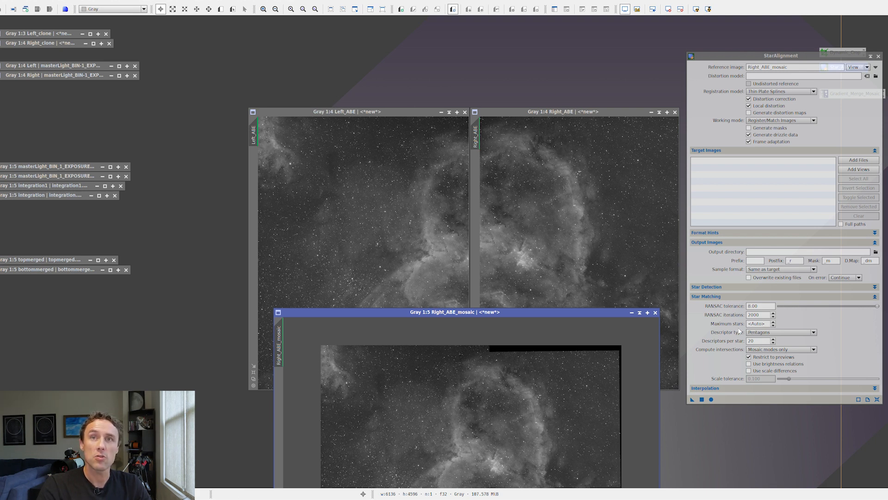
pyautogui.moveTo(692, 399); pyautogui.dragTo(410, 225)
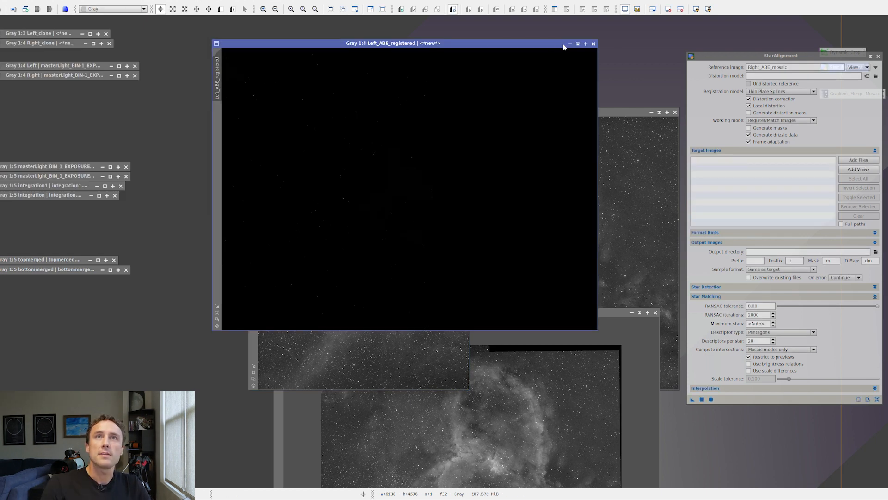
pyautogui.click(695, 9)
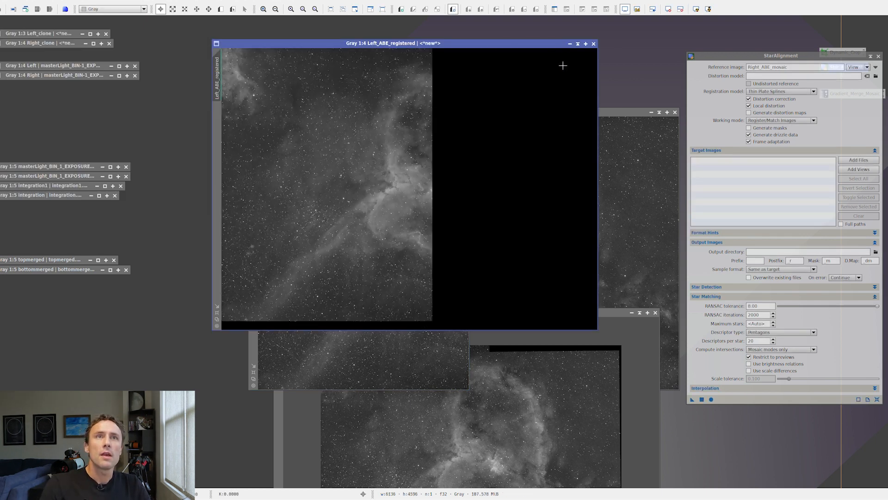
pyautogui.moveTo(524, 45); pyautogui.dragTo(332, 162)
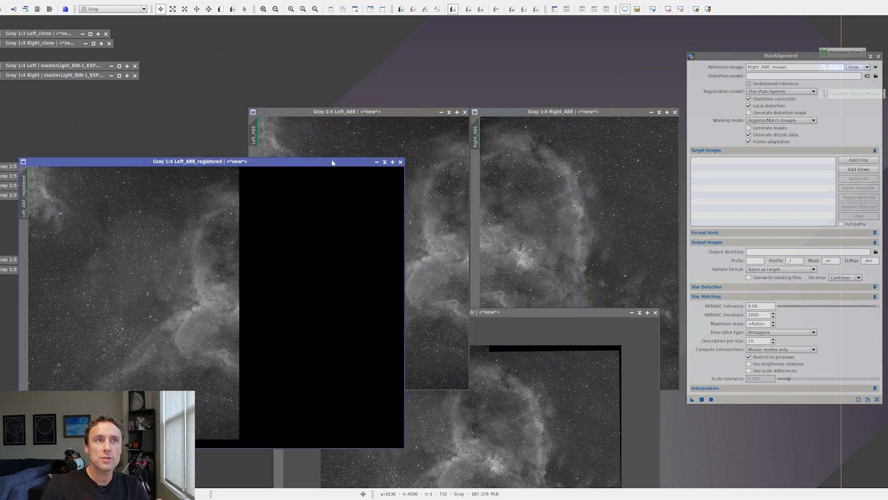
# - Compare the registered left panel with the original Left_ABE and the full mosaic frame
pyautogui.click(344, 111)
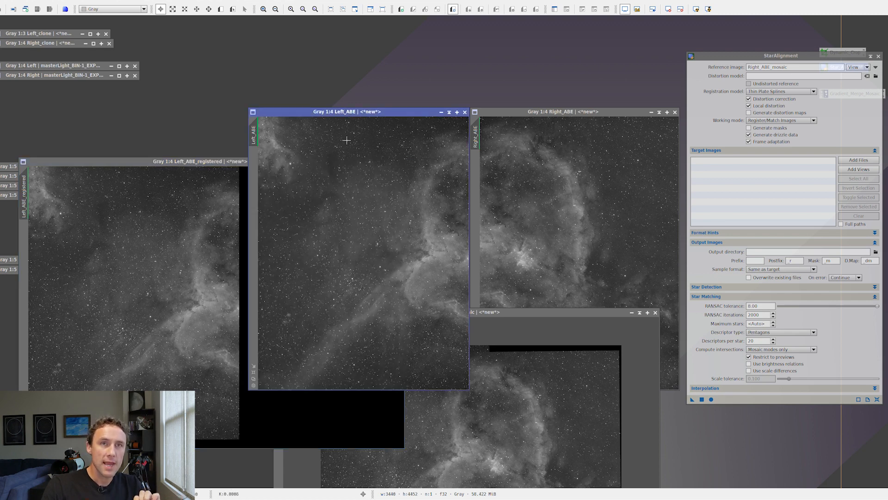
pyautogui.click(510, 324)
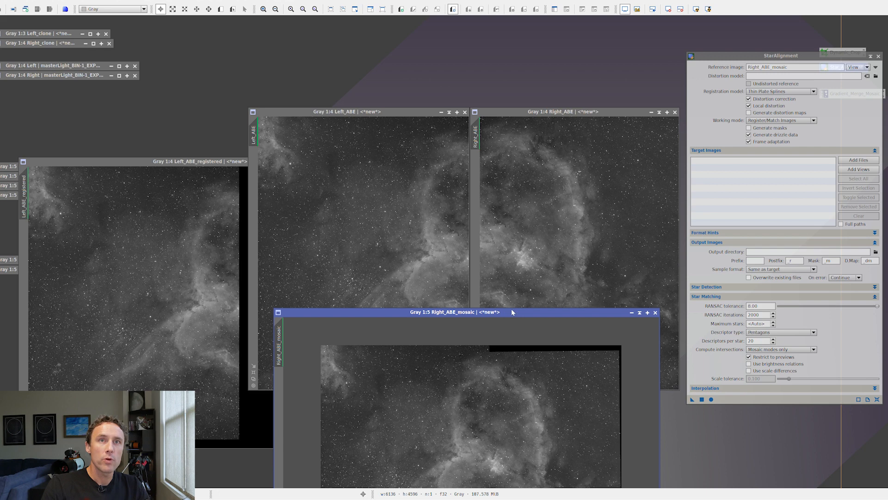
pyautogui.moveTo(512, 312); pyautogui.dragTo(506, 217)
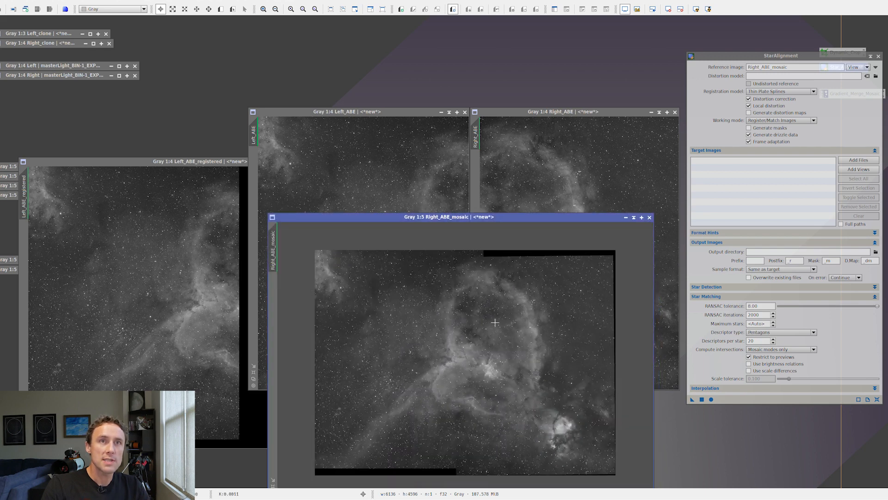
pyautogui.moveTo(473, 216); pyautogui.dragTo(471, 315)
pyautogui.click(231, 171)
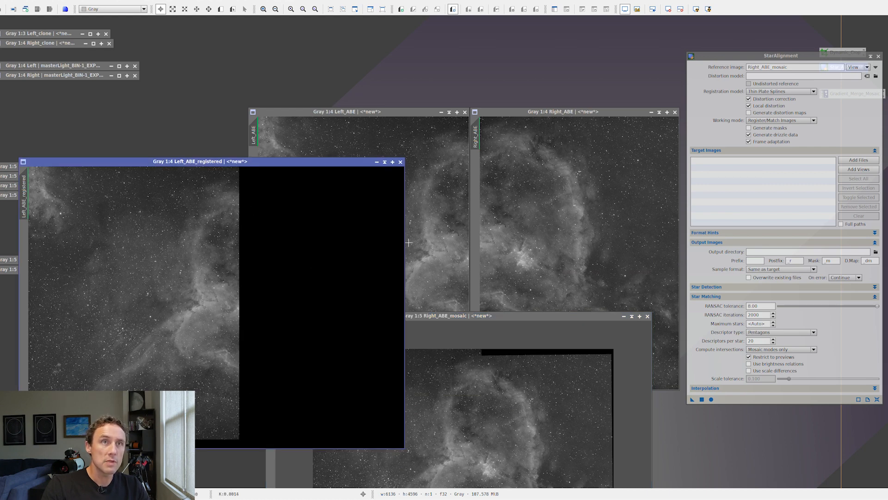
pyautogui.moveTo(272, 161); pyautogui.dragTo(263, 136)
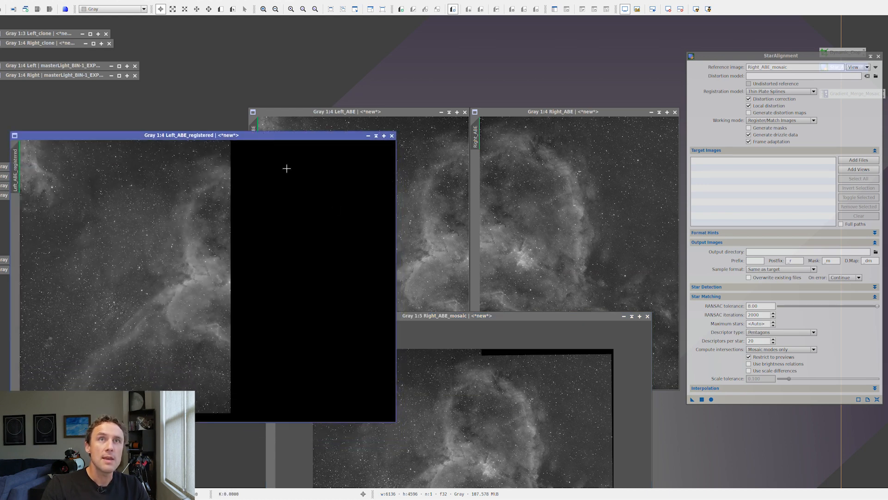
# - Register Right_ABE to the mosaic reference, auto-stretch the result and place it beside the registered left panel
pyautogui.moveTo(692, 402); pyautogui.dragTo(601, 212)
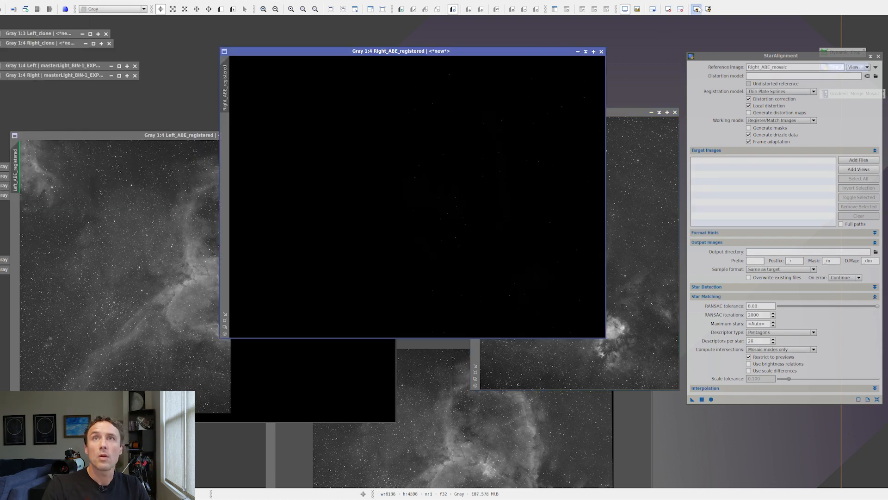
pyautogui.click(696, 9)
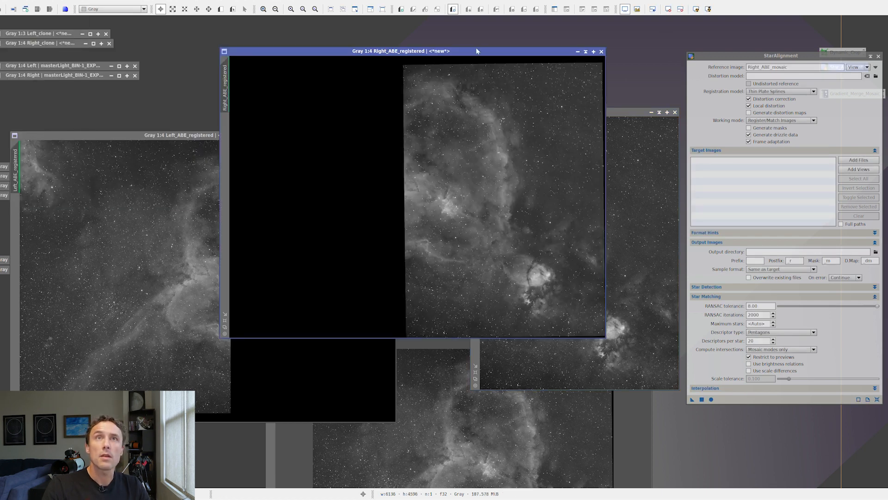
pyautogui.moveTo(481, 51); pyautogui.dragTo(650, 140)
pyautogui.moveTo(541, 139); pyautogui.dragTo(492, 137)
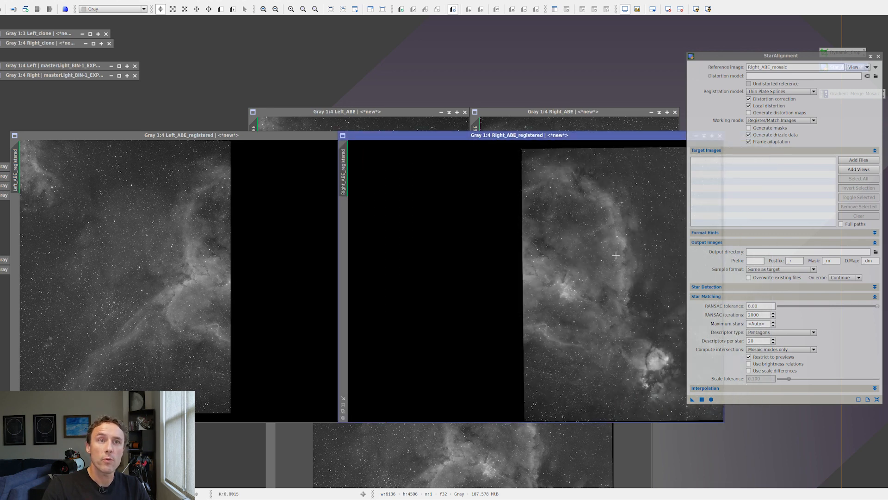
# - Put the Right_ABE_mosaic window away and fit both registered panels fully in view side by side at 1:5
pyautogui.click(524, 434)
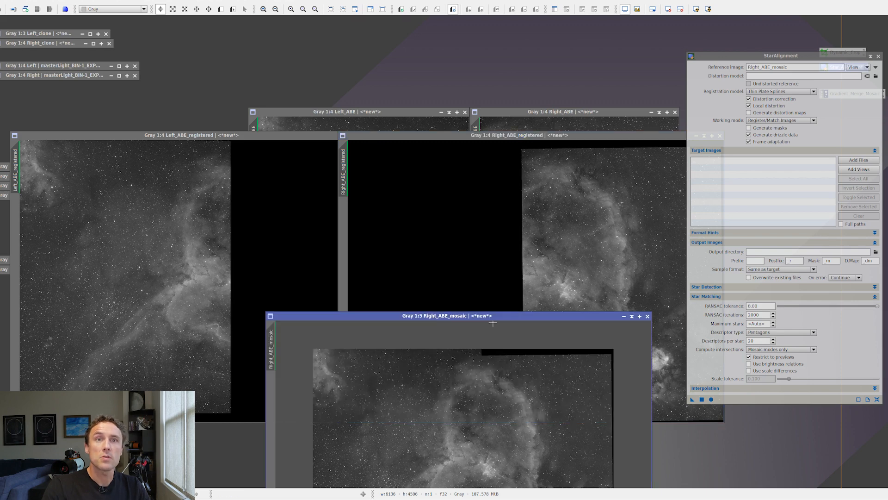
pyautogui.moveTo(488, 317); pyautogui.dragTo(476, 228)
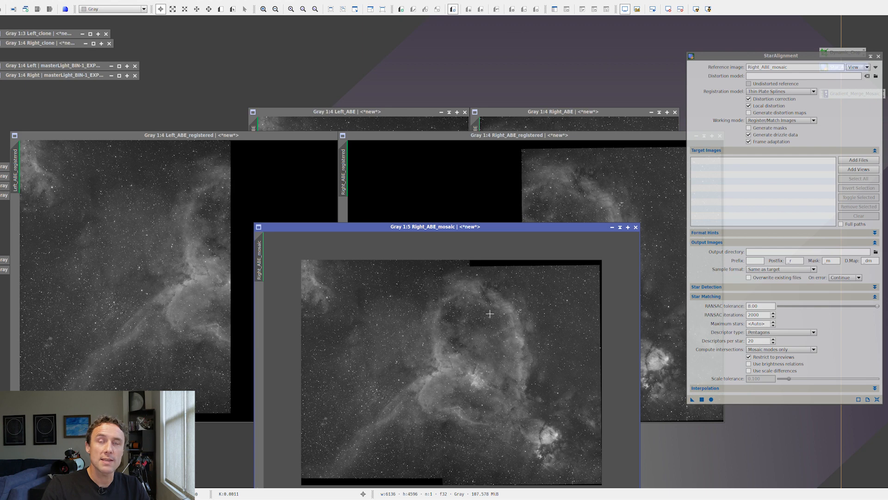
pyautogui.click(620, 228)
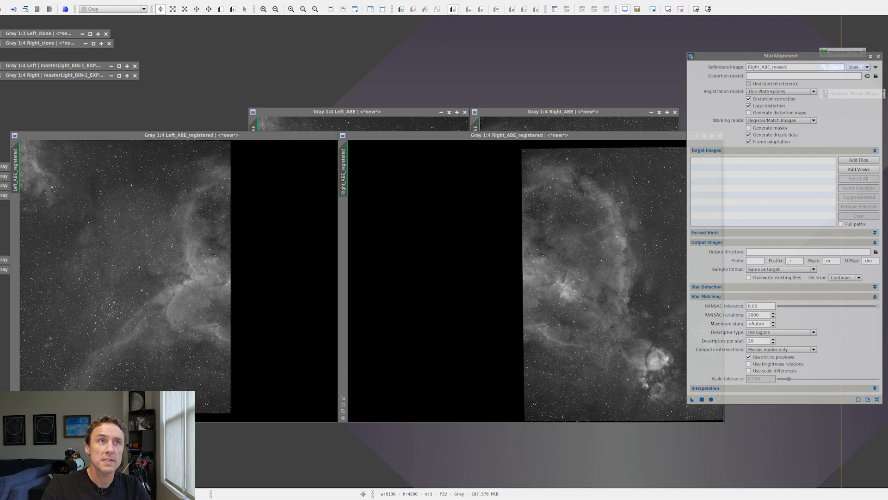
pyautogui.click(202, 149)
pyautogui.moveTo(484, 137)
pyautogui.mouseDown()
pyautogui.moveTo(530, 142)
pyautogui.moveTo(470, 140)
pyautogui.mouseUp()
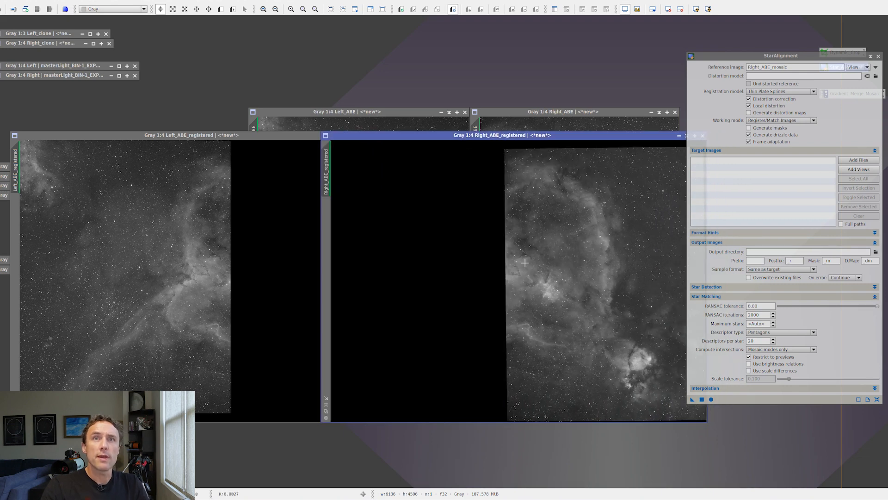
pyautogui.scroll(-2, 525, 262)
pyautogui.scroll(1, 524, 263)
pyautogui.scroll(-1, 182, 256)
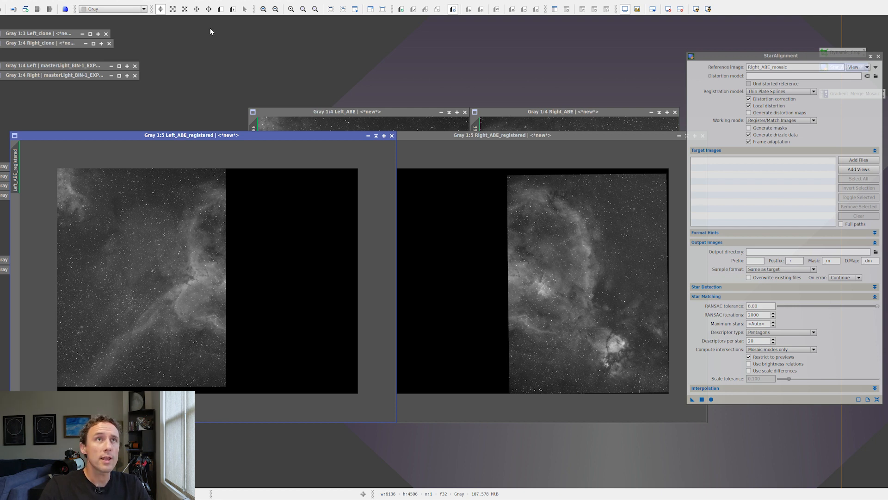
# - Run the dnaLinearFit script with Left_ABE_registered as reference and Right_ABE_registered as target, using the Mean / Median method and Reject High 0.92
pyautogui.click(173, 0)
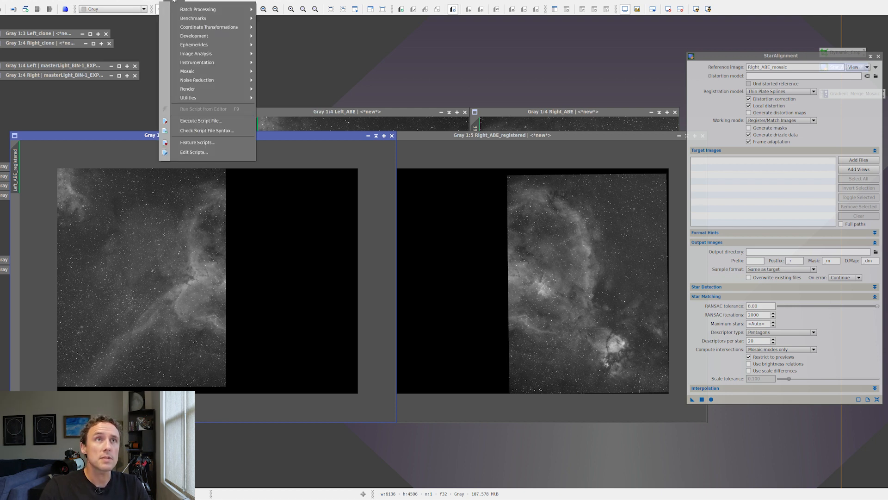
pyautogui.moveTo(216, 99)
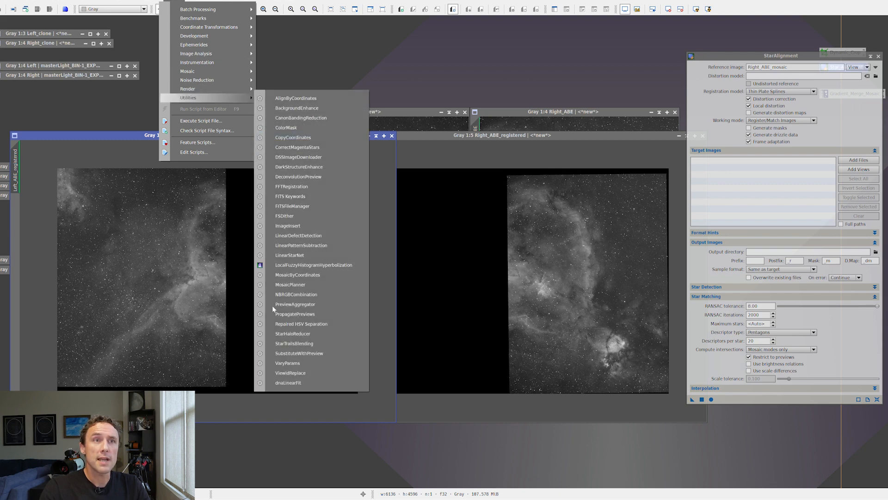
pyautogui.click(295, 384)
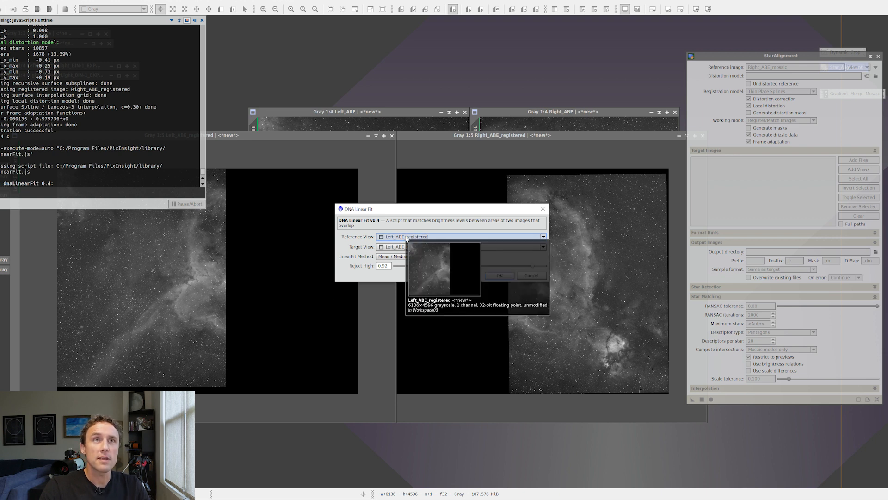
pyautogui.moveTo(402, 237)
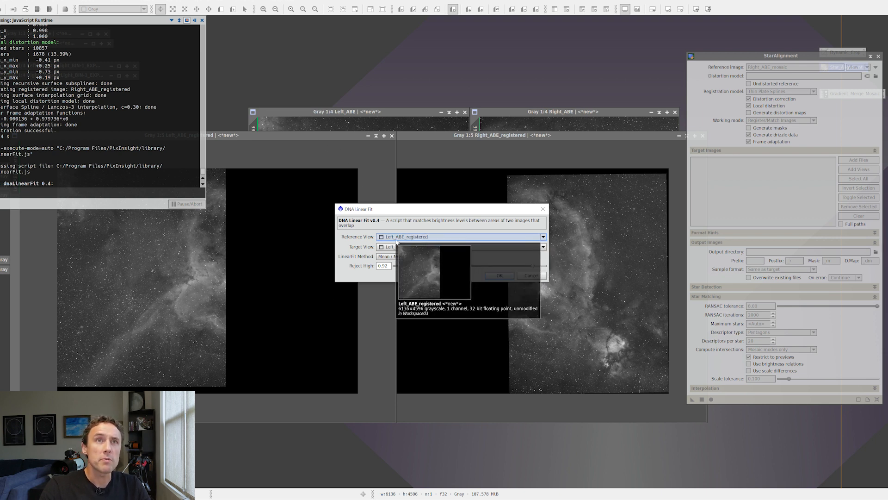
pyautogui.click(415, 246)
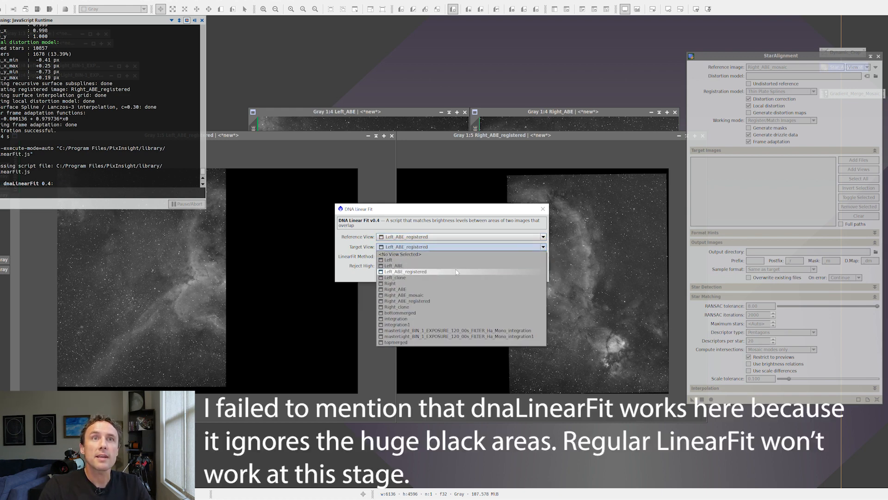
pyautogui.click(454, 301)
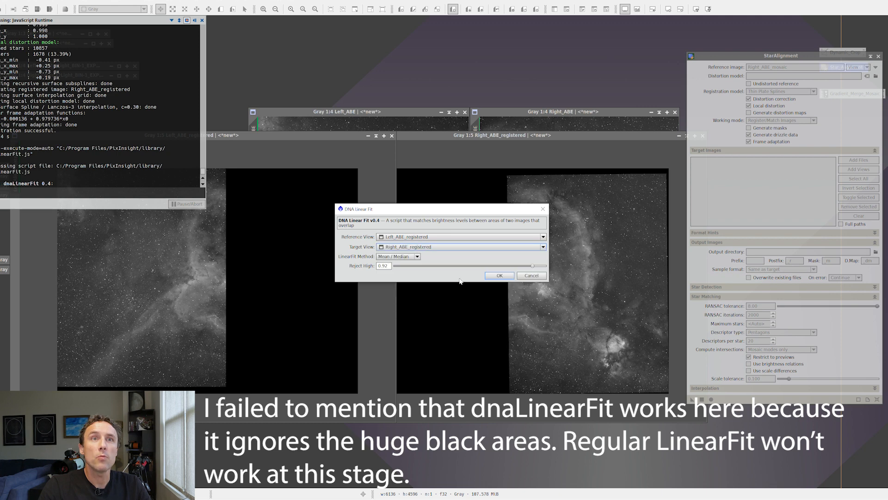
pyautogui.click(499, 275)
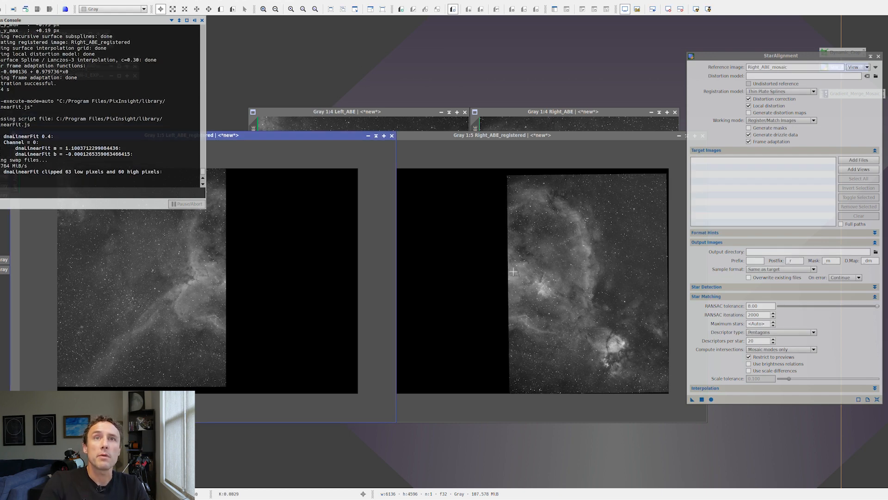
# - Start saving Left_ABE_registered under a new file name and choose the NAmosaic/mosaicfiles/tutorial folder as its destination
pyautogui.click(537, 135)
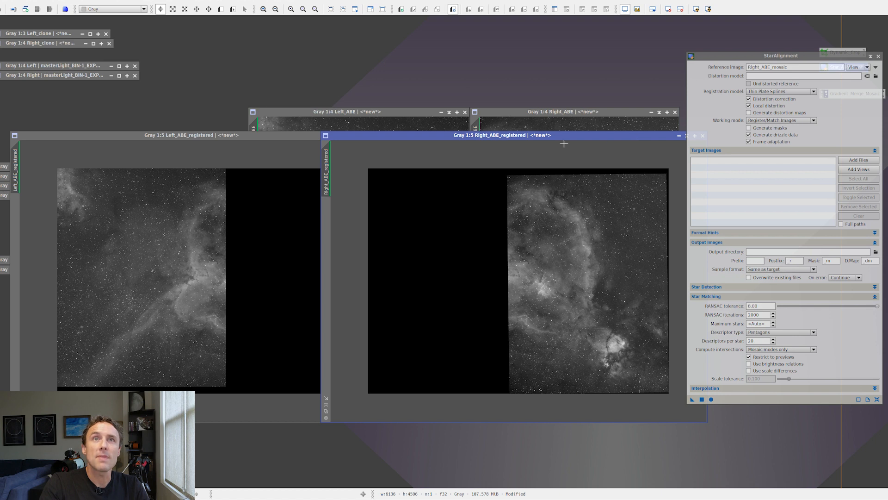
pyautogui.click(156, 138)
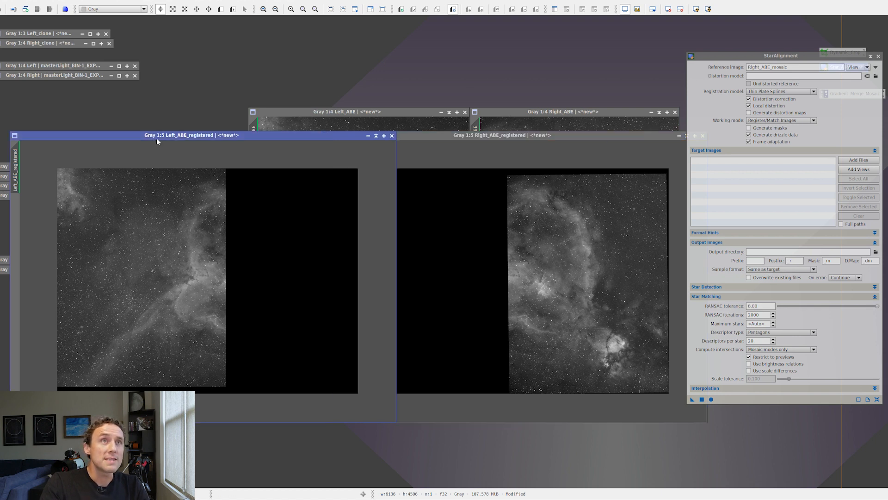
pyautogui.click(1, 1)
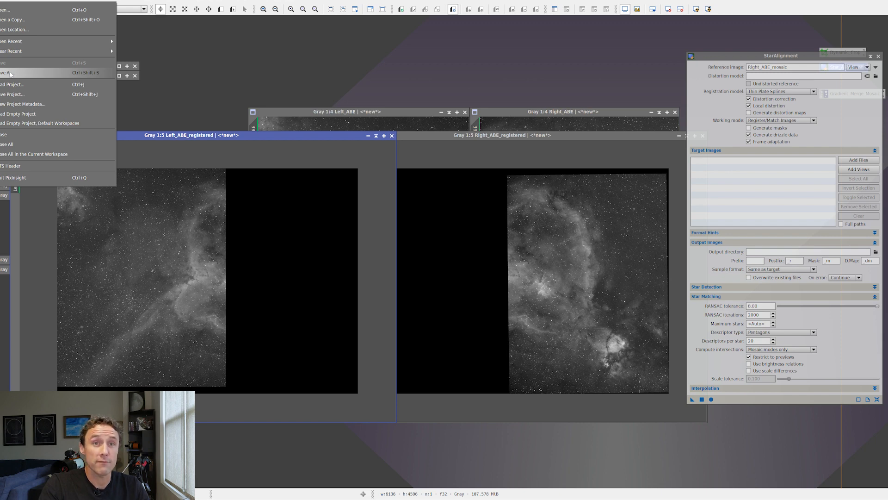
pyautogui.click(7, 72)
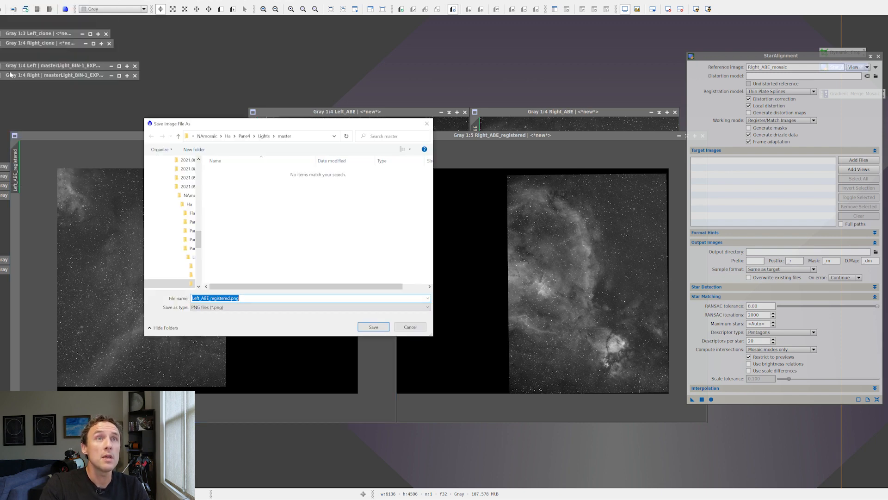
pyautogui.click(227, 136)
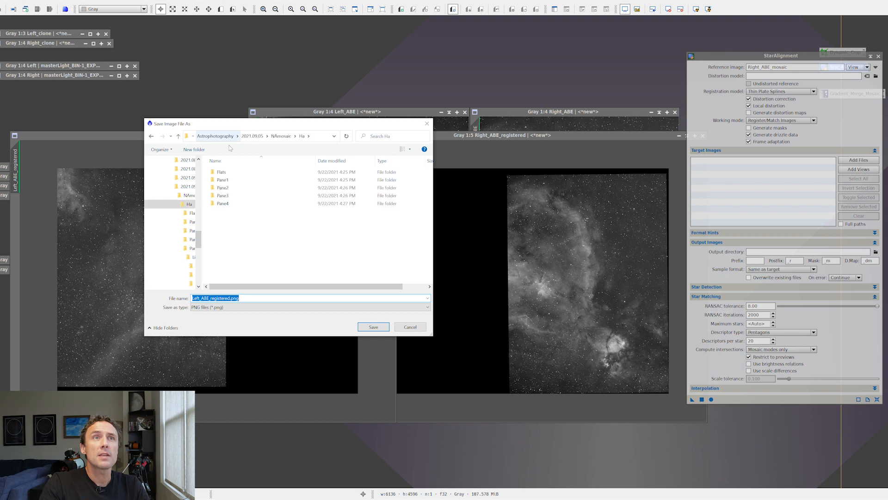
pyautogui.click(281, 136)
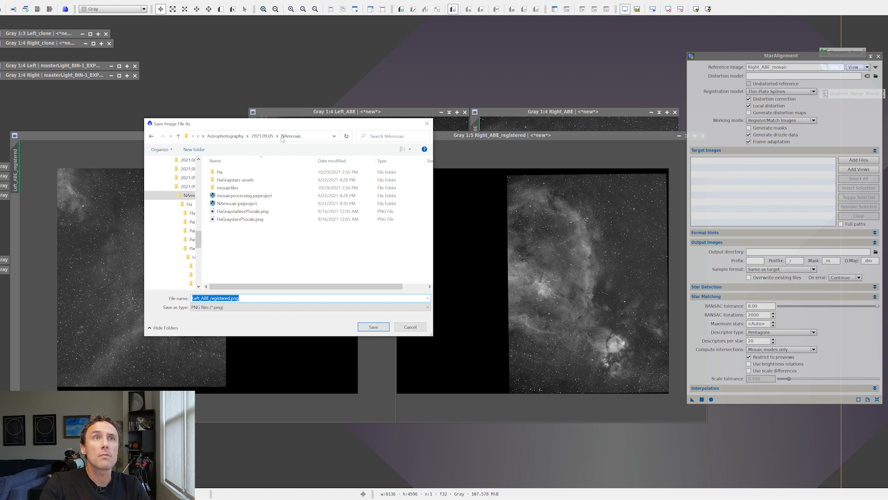
pyautogui.click(248, 188)
pyautogui.doubleClick(247, 188)
pyautogui.doubleClick(240, 173)
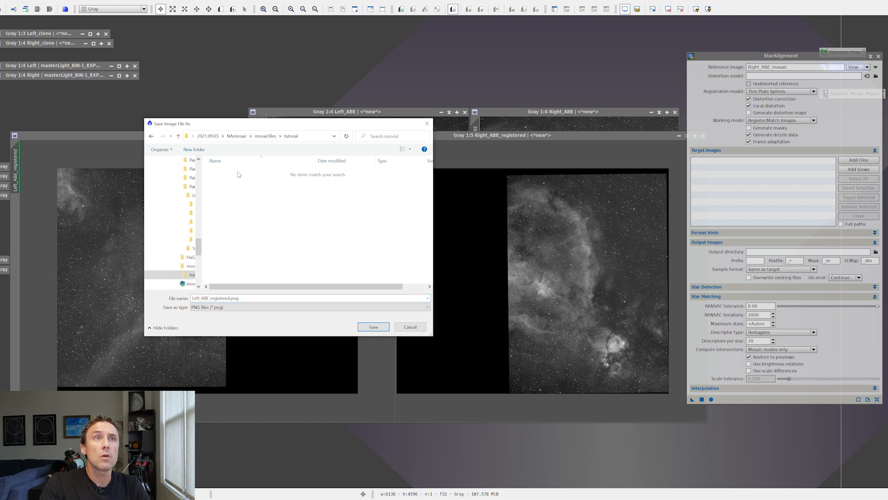
# - Save the left panel as Left.tif in TIFF format, using 32-bit floating point samples and no compression
pyautogui.click(247, 300)
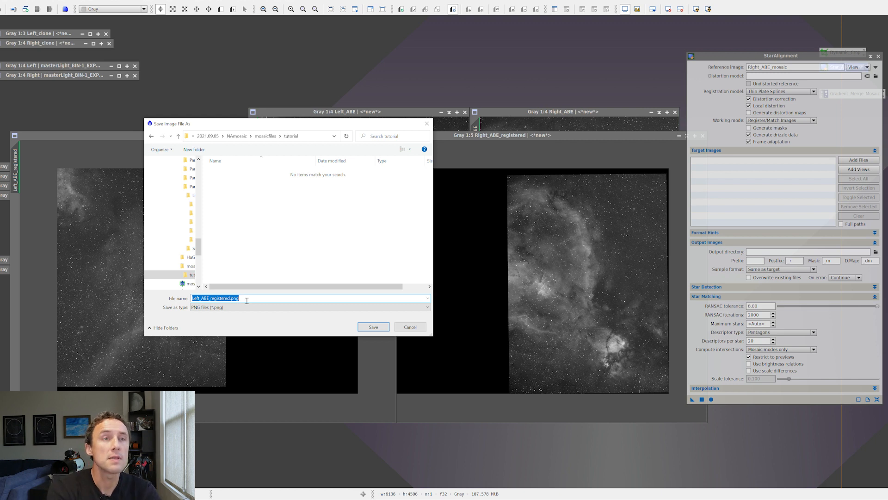
pyautogui.write('Left')
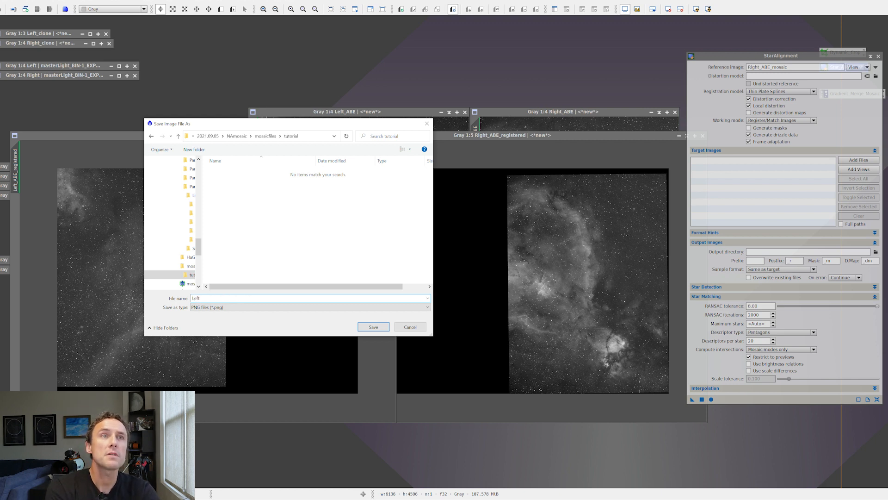
pyautogui.click(239, 308)
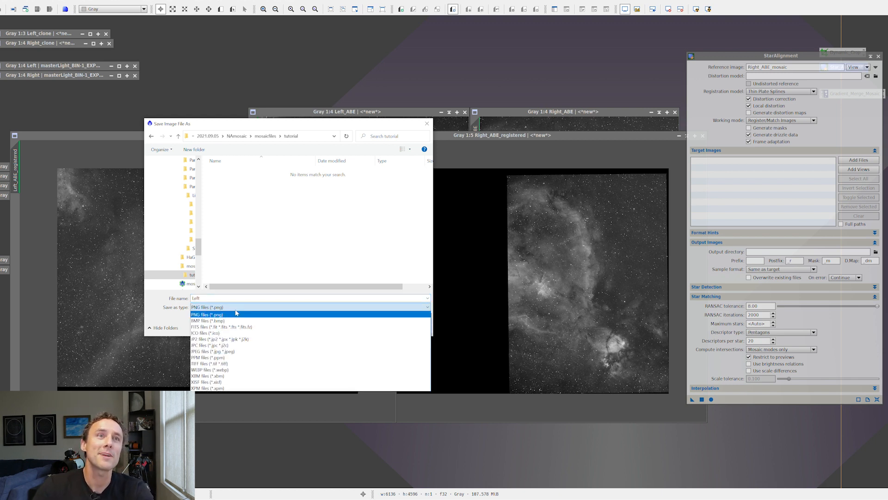
pyautogui.click(243, 363)
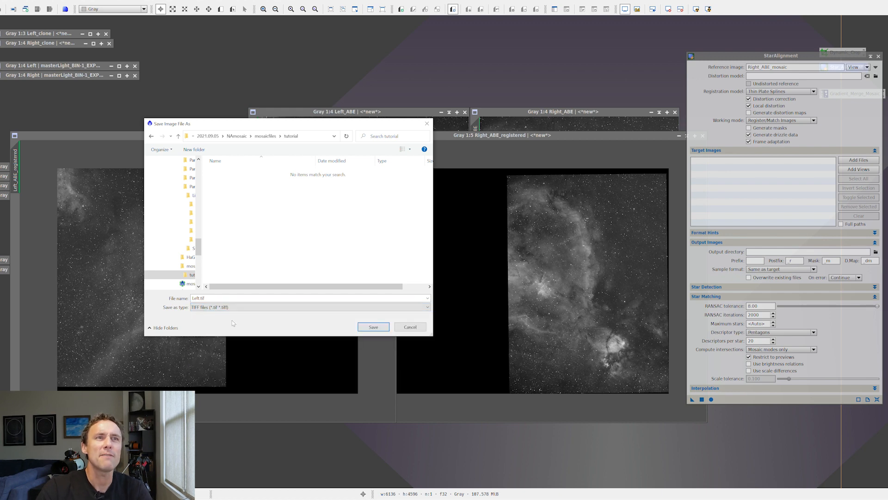
pyautogui.click(373, 326)
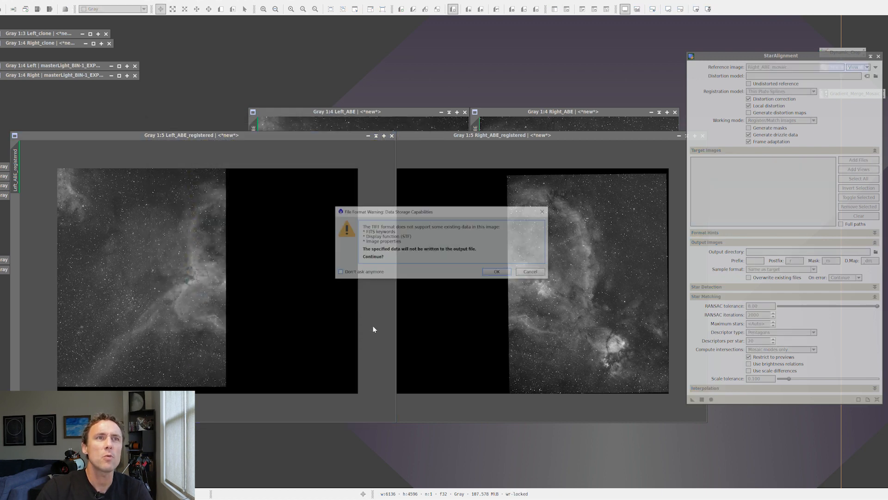
pyautogui.click(490, 273)
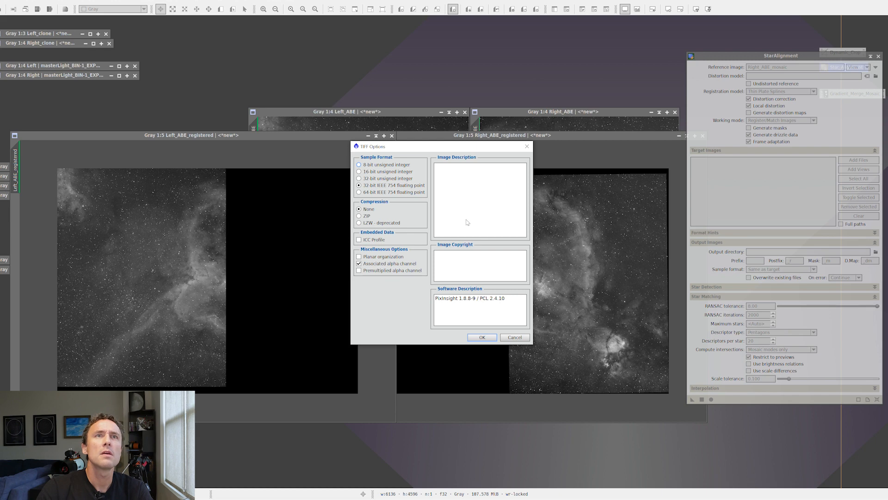
pyautogui.click(488, 337)
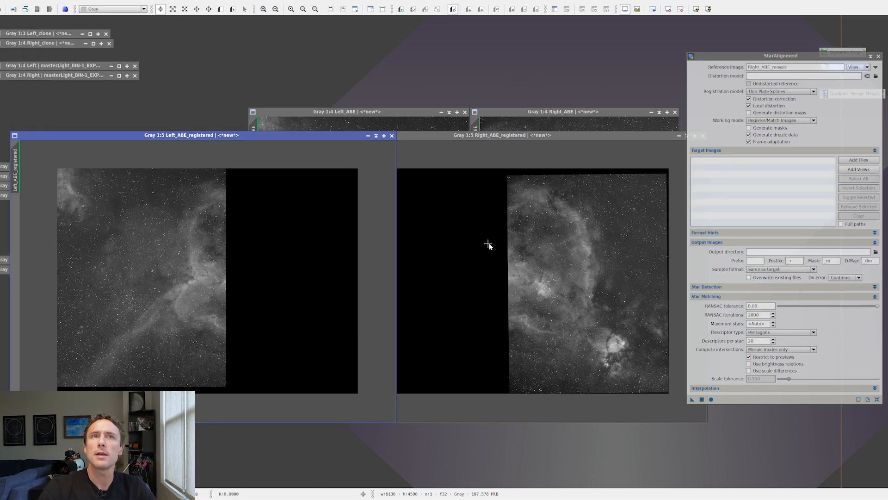
# - Save Right_ABE_registered as Right_ABE_registered.tif in the tutorial folder, as an uncompressed 32-bit floating point TIFF
pyautogui.click(521, 137)
pyautogui.click(2, 0)
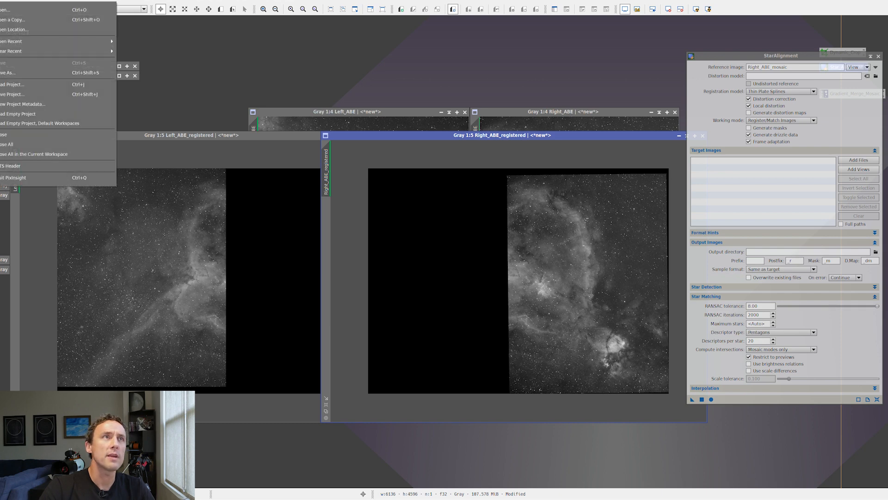
pyautogui.click(21, 73)
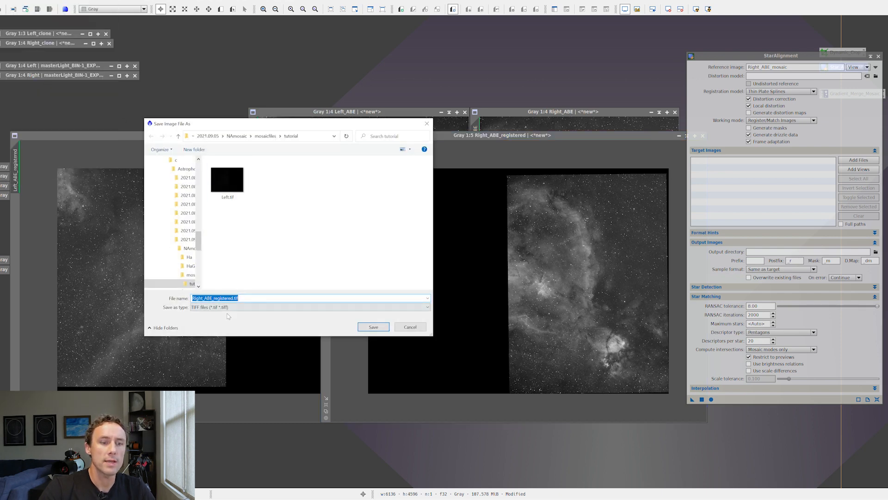
pyautogui.press('Return')
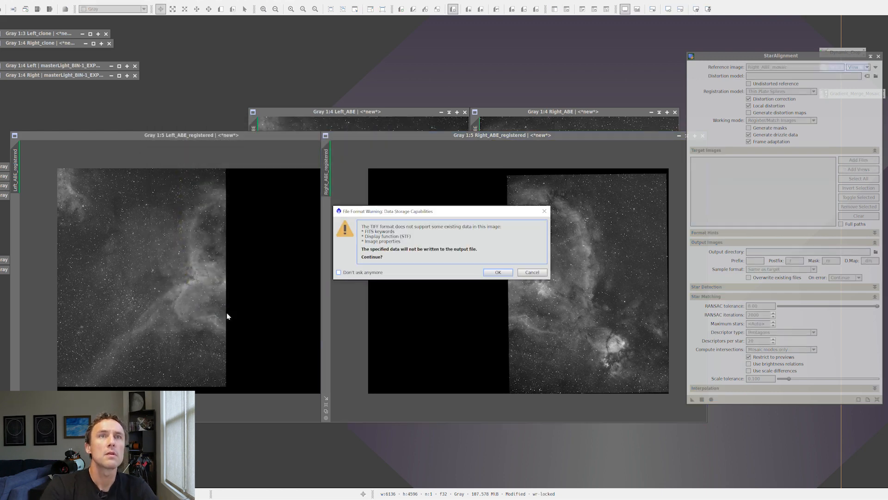
pyautogui.click(508, 273)
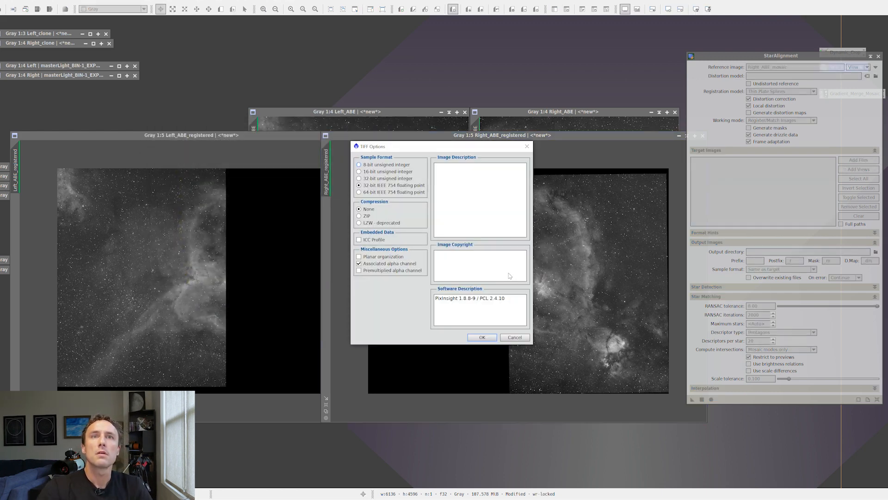
pyautogui.click(488, 340)
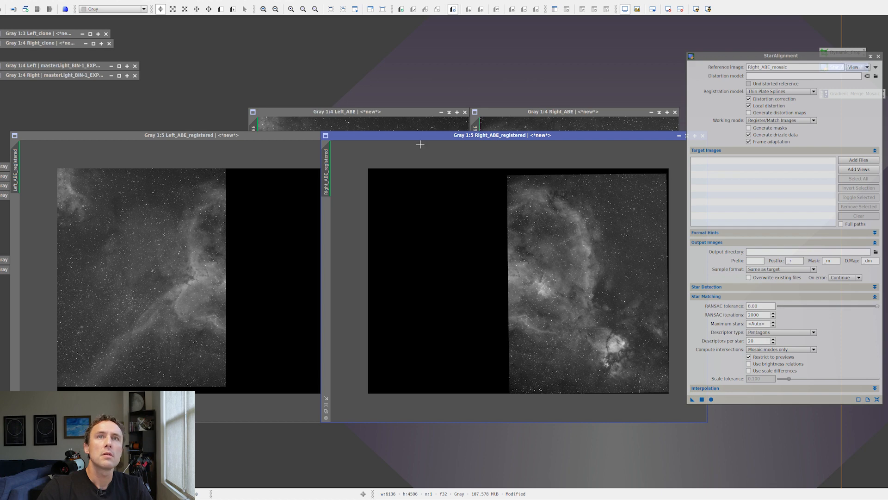
# - Separate the registered panels and replace the StarAlignment window with GradientMergeMosaic, placed between them
pyautogui.moveTo(440, 137); pyautogui.dragTo(511, 138)
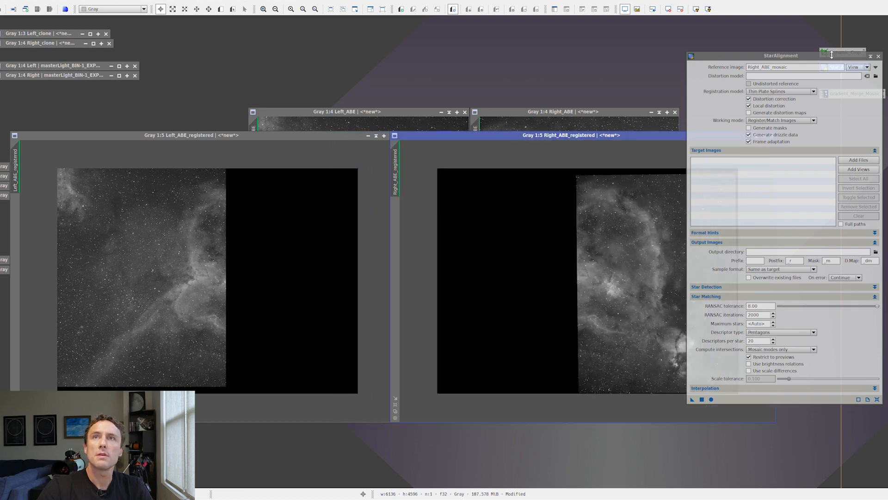
pyautogui.click(879, 57)
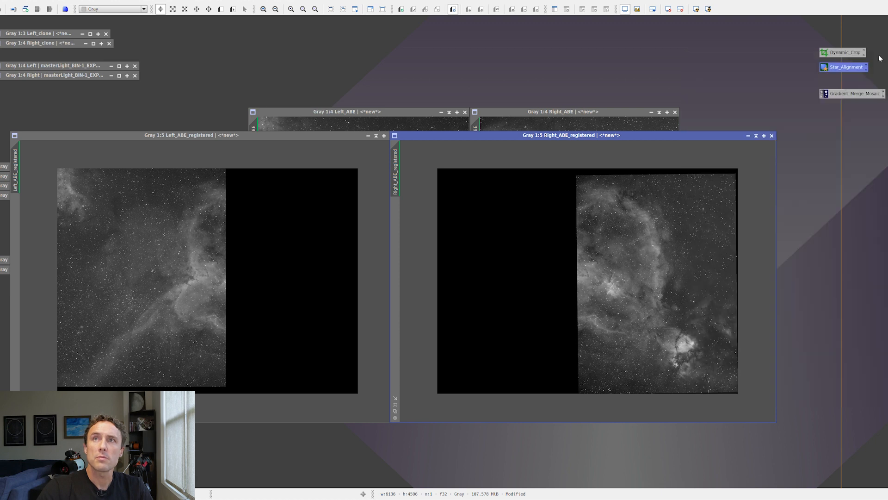
pyautogui.doubleClick(842, 96)
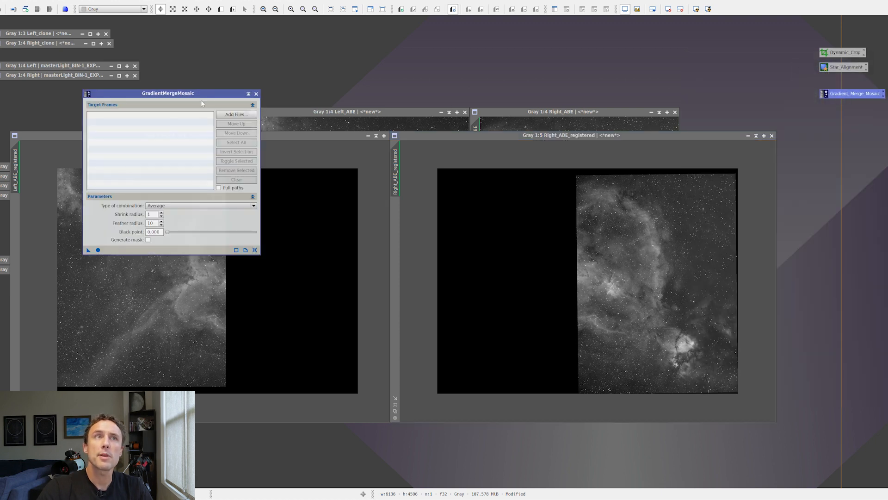
pyautogui.moveTo(191, 94); pyautogui.dragTo(414, 94)
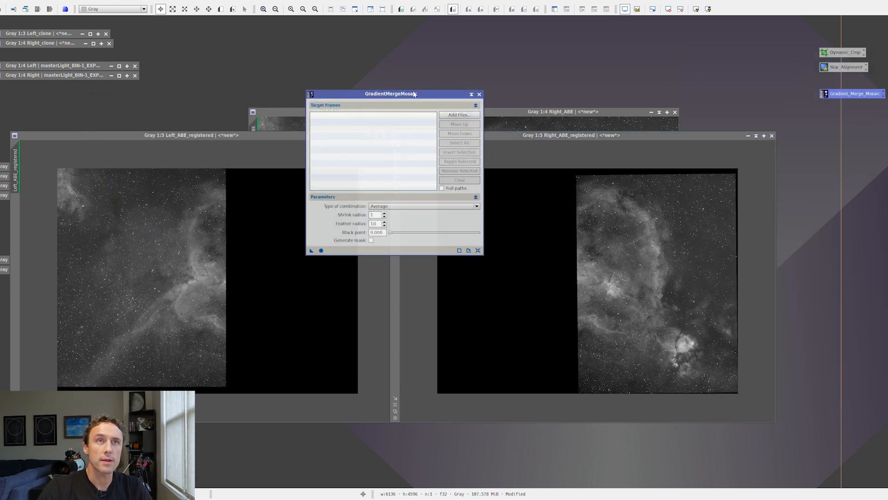
# - Add Left_registered.tif and Right_registered.tif from the HeartMosaic/MosaicWork folder as target frames of GradientMergeMosaic
pyautogui.click(459, 115)
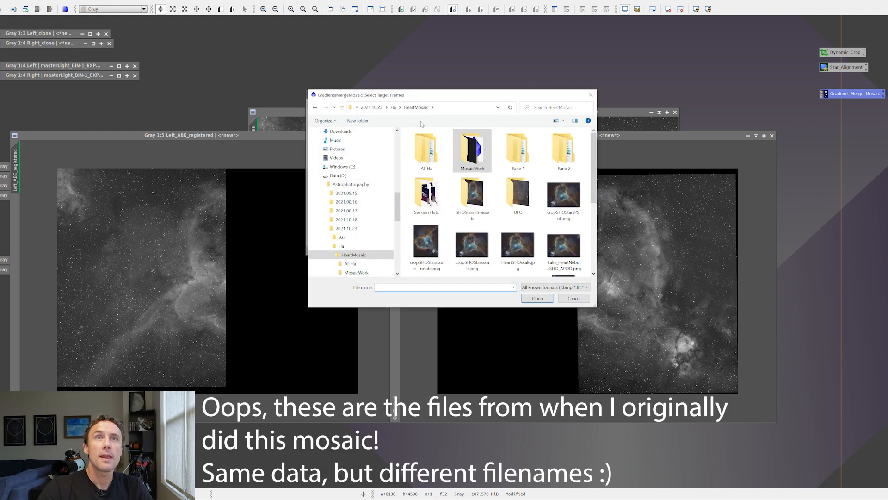
pyautogui.doubleClick(472, 149)
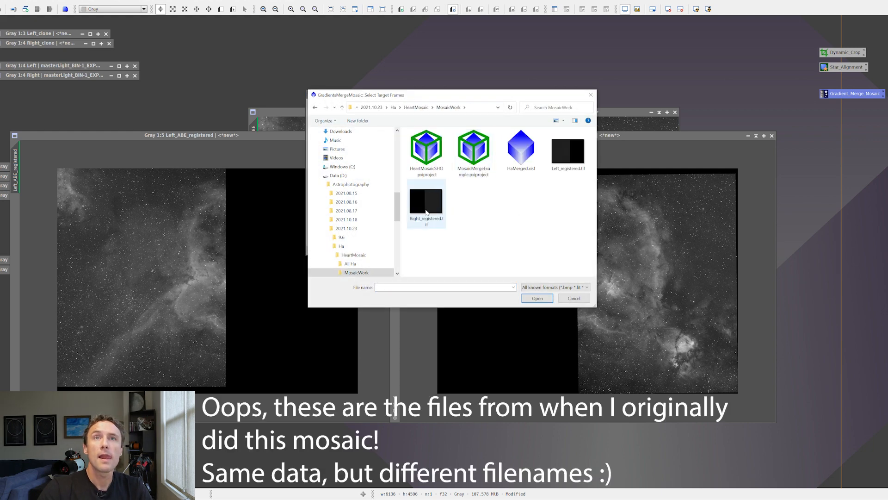
pyautogui.click(426, 203)
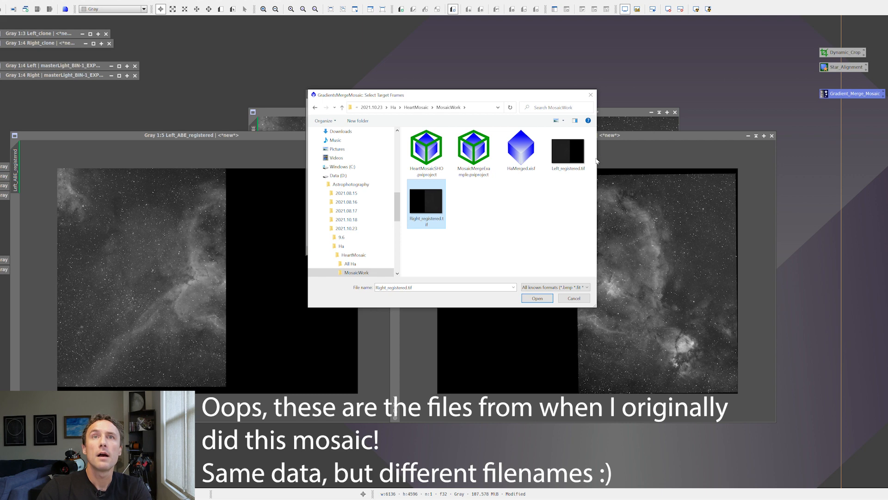
pyautogui.keyDown('ctrl'); pyautogui.click(568, 151); pyautogui.keyUp('ctrl')
pyautogui.click(537, 298)
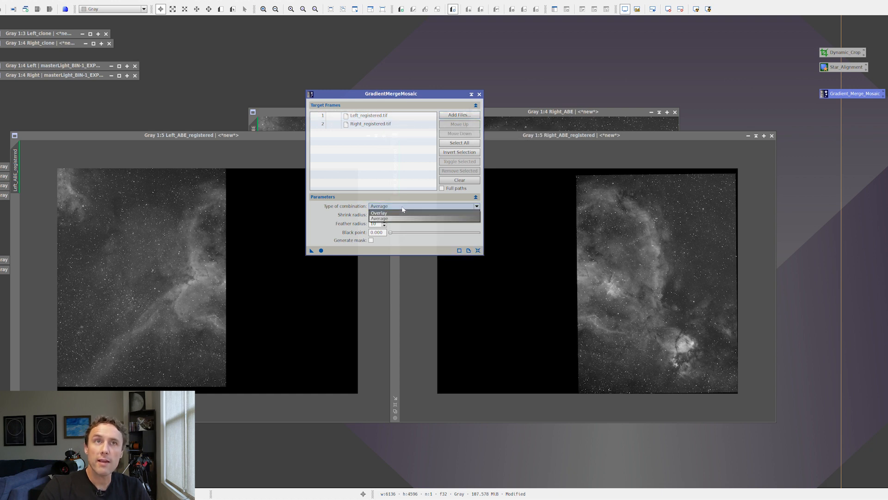
# - Merge the two target frames with the Average combination type, shrink radius 1 and feather radius 10
pyautogui.click(399, 207)
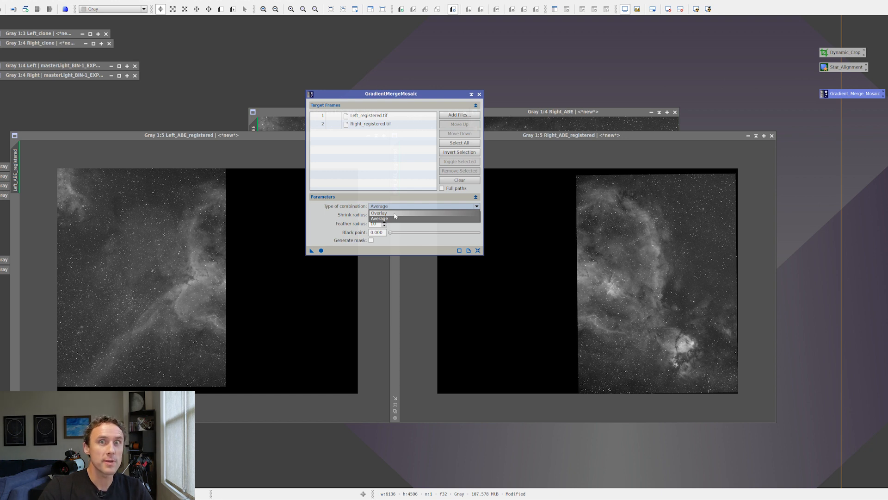
pyautogui.click(397, 218)
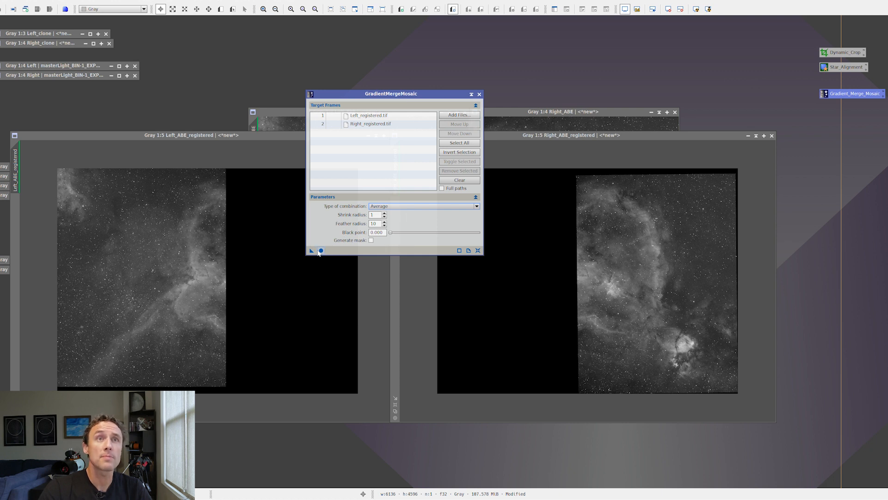
pyautogui.click(320, 250)
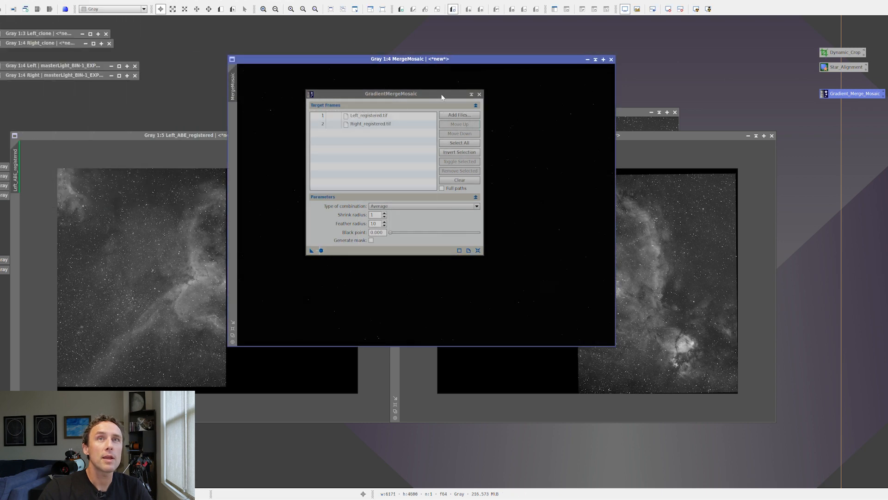
# - Move the GradientMergeMosaic window clear of the MergeMosaic image and auto-stretch that image
pyautogui.moveTo(442, 97); pyautogui.dragTo(809, 199)
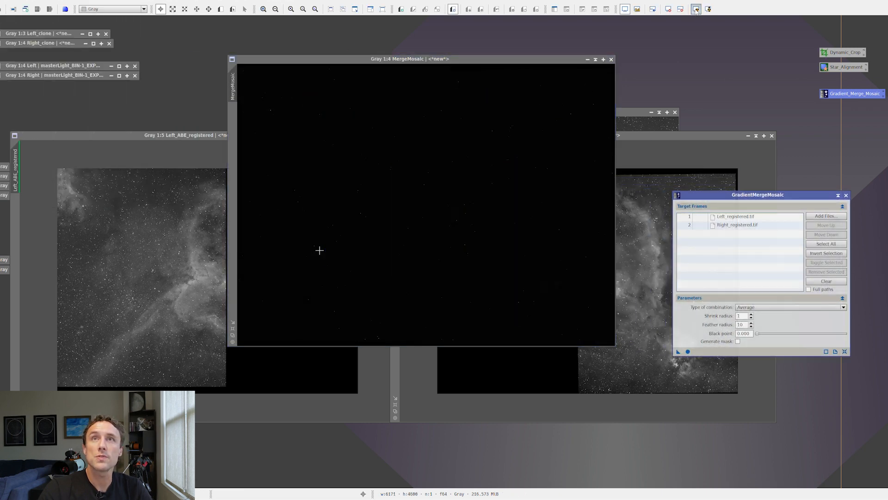
pyautogui.click(319, 250)
pyautogui.hotkey('ctrl', 'a')
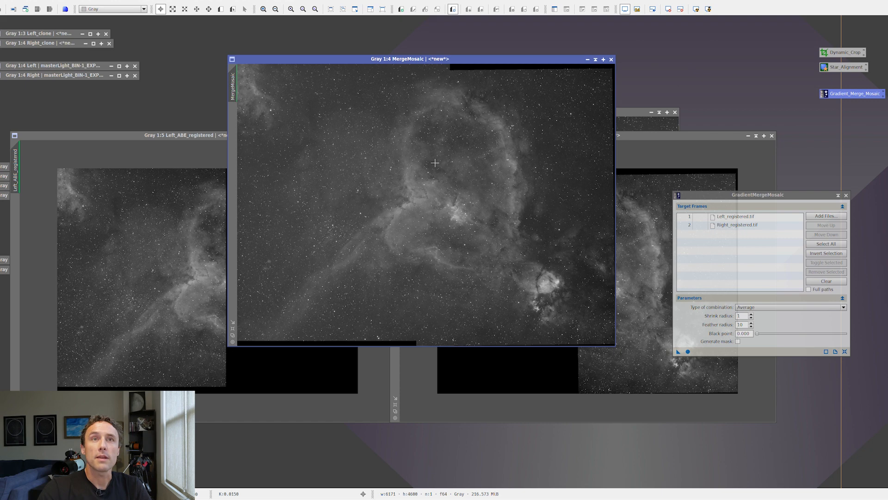
# - Examine the seam between the panels in MergeMosaic close up, following it down to the lower edge at 2:1
pyautogui.scroll(3, 443, 224)
pyautogui.moveTo(411, 278); pyautogui.dragTo(436, 105)
pyautogui.moveTo(421, 268); pyautogui.dragTo(450, 121)
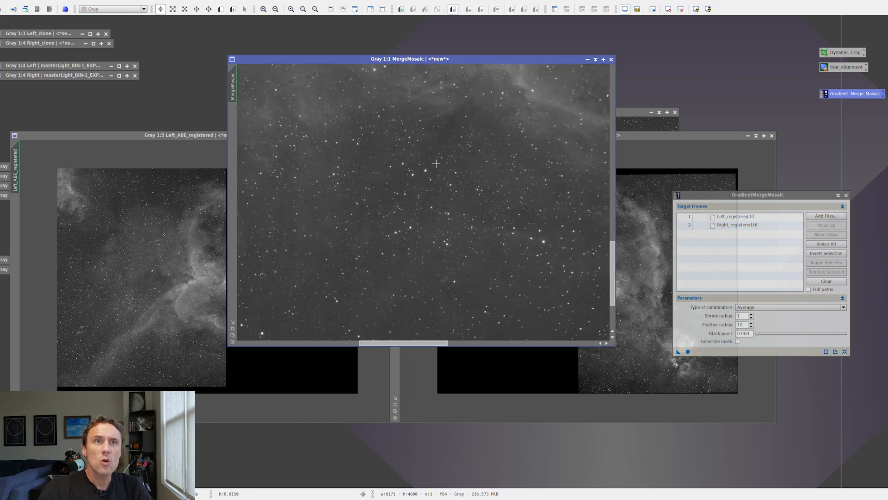
pyautogui.moveTo(432, 236); pyautogui.dragTo(467, 73)
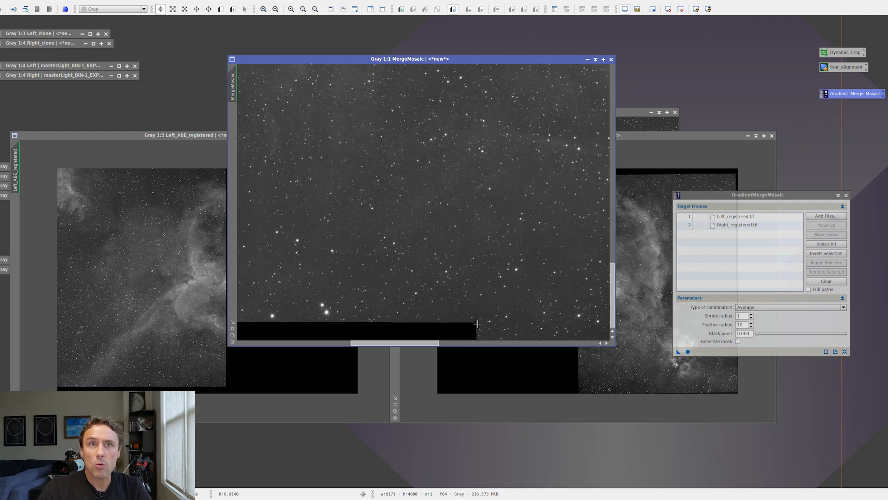
pyautogui.scroll(1, 481, 318)
pyautogui.moveTo(491, 304); pyautogui.dragTo(508, 118)
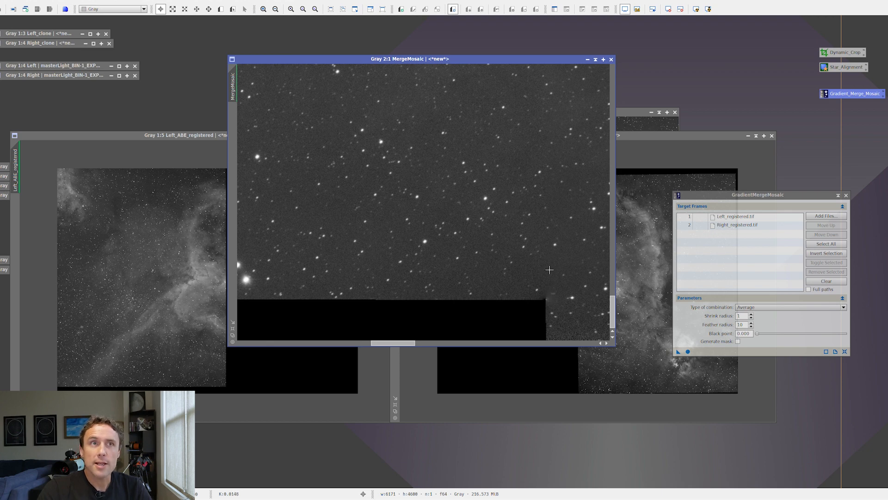
# - Examine the join in MergeMosaic at 1:1 from the upper edge down through the nebula to the lower star field
pyautogui.scroll(-3, 538, 286)
pyautogui.moveTo(515, 176); pyautogui.dragTo(486, 272)
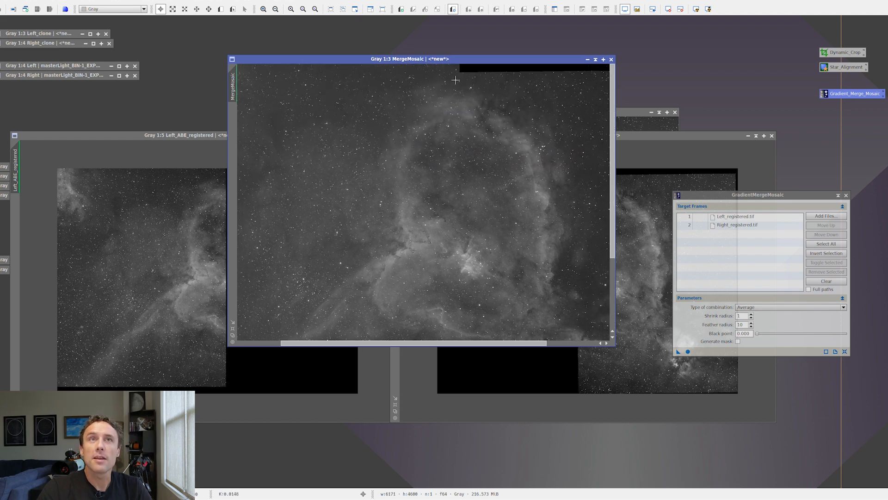
pyautogui.scroll(2, 458, 115)
pyautogui.moveTo(457, 120); pyautogui.dragTo(428, 252)
pyautogui.moveTo(485, 108); pyautogui.dragTo(422, 258)
pyautogui.moveTo(425, 159); pyautogui.dragTo(435, 189)
pyautogui.moveTo(409, 239); pyautogui.dragTo(458, 124)
pyautogui.moveTo(412, 205); pyautogui.dragTo(456, 84)
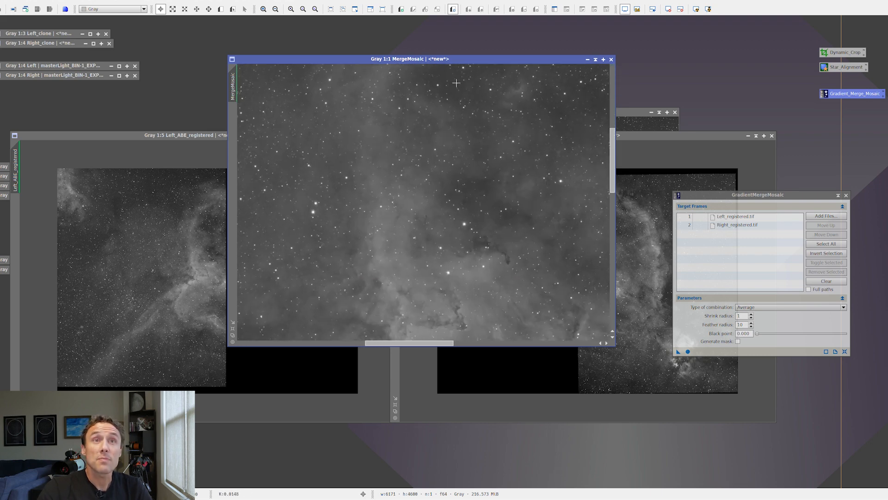
pyautogui.moveTo(418, 232); pyautogui.dragTo(447, 94)
pyautogui.moveTo(405, 228); pyautogui.dragTo(459, 107)
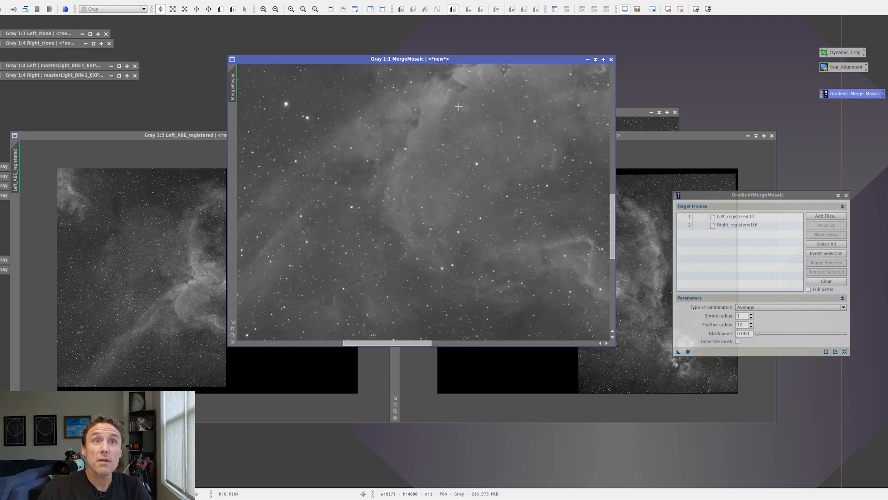
pyautogui.moveTo(433, 193); pyautogui.dragTo(459, 128)
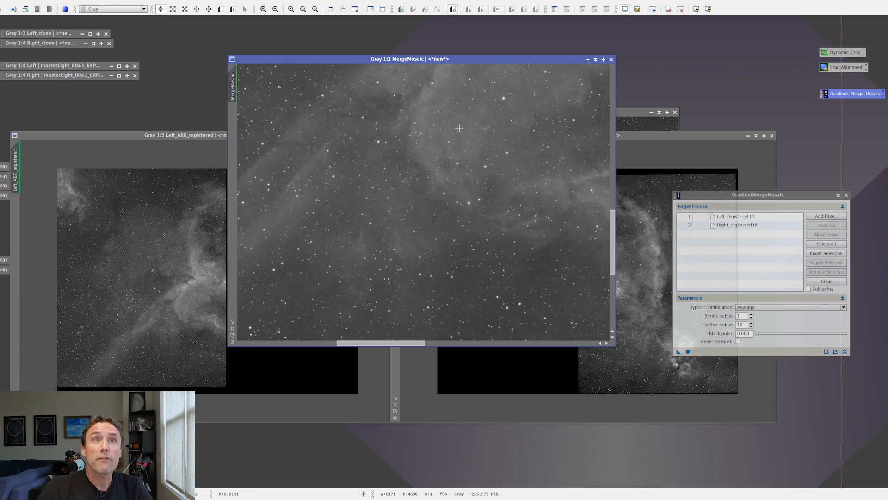
pyautogui.scroll(-1, 471, 119)
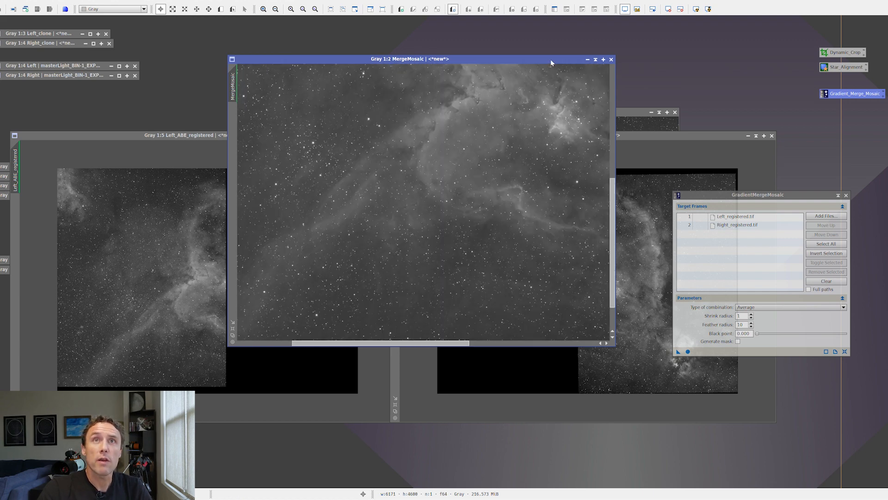
# - Move MergeMosaic clear of the registered panels and examine the inner edge of Left_ABE_registered at 2:1
pyautogui.moveTo(550, 59); pyautogui.dragTo(586, 302)
pyautogui.scroll(1, 220, 287)
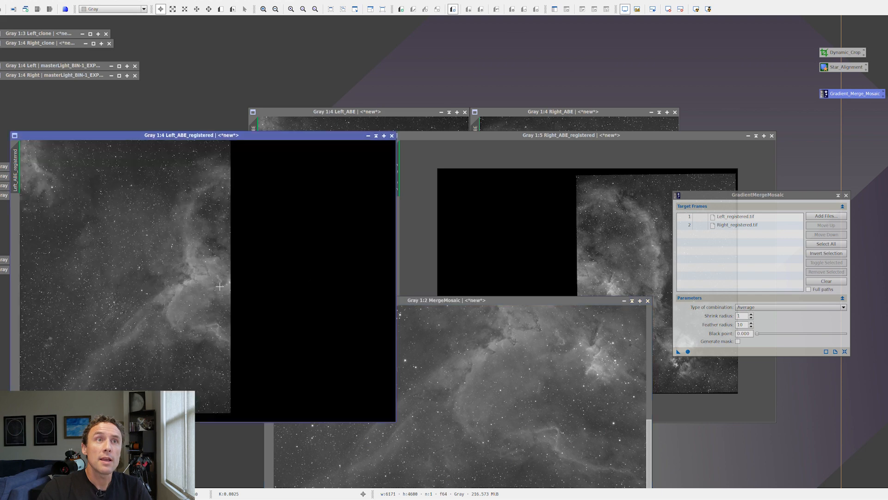
pyautogui.scroll(1, 220, 286)
pyautogui.scroll(3, 310, 283)
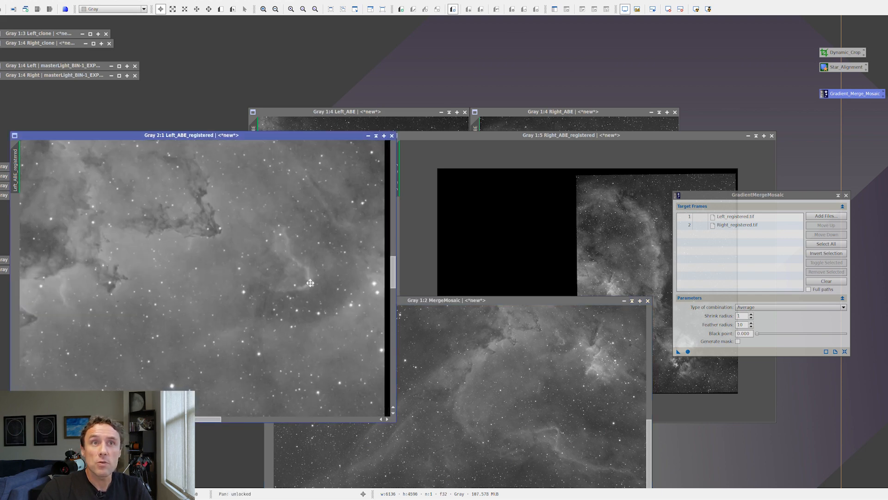
pyautogui.moveTo(311, 283); pyautogui.dragTo(257, 260)
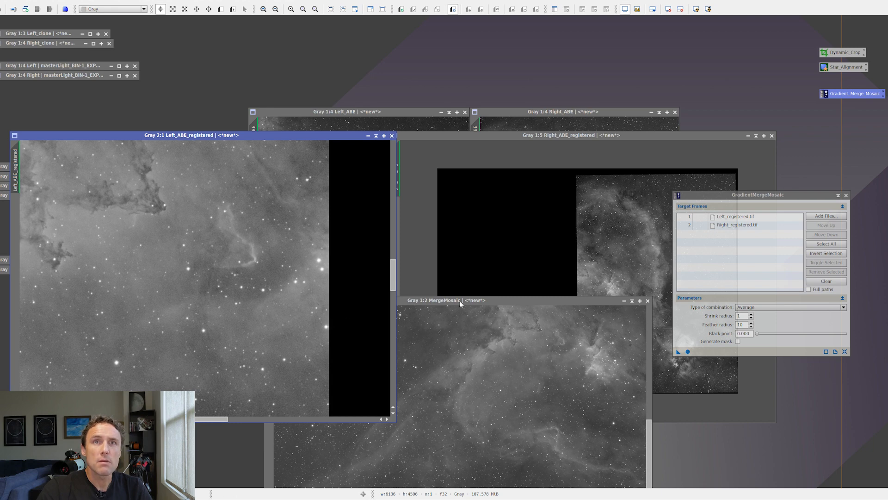
# - Inspect the same nebula area around the join in MergeMosaic at up to 3:1 for comparison with the left panel
pyautogui.click(550, 354)
pyautogui.scroll(2, 537, 355)
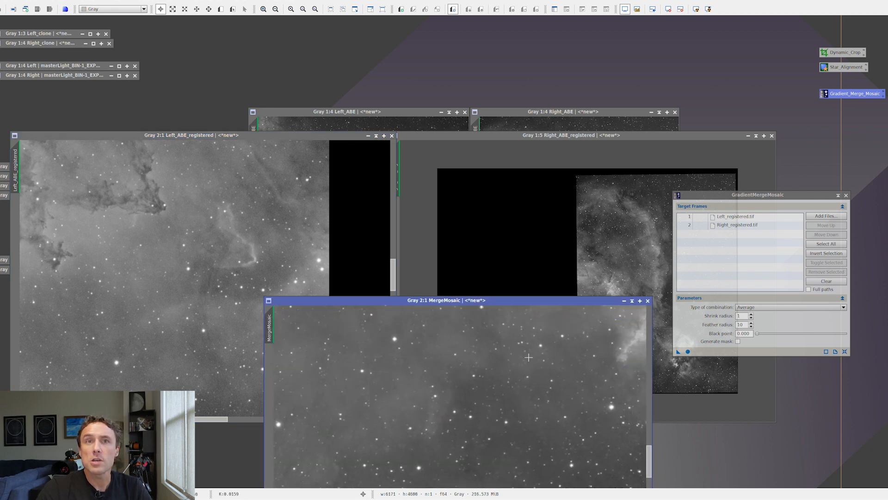
pyautogui.moveTo(541, 341); pyautogui.dragTo(462, 422)
pyautogui.moveTo(485, 352); pyautogui.dragTo(471, 382)
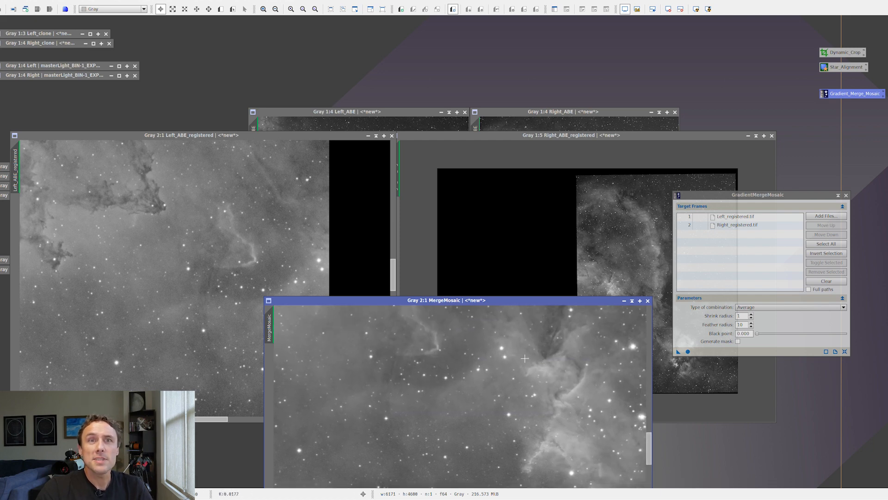
pyautogui.scroll(1, 522, 373)
pyautogui.moveTo(527, 369); pyautogui.dragTo(465, 416)
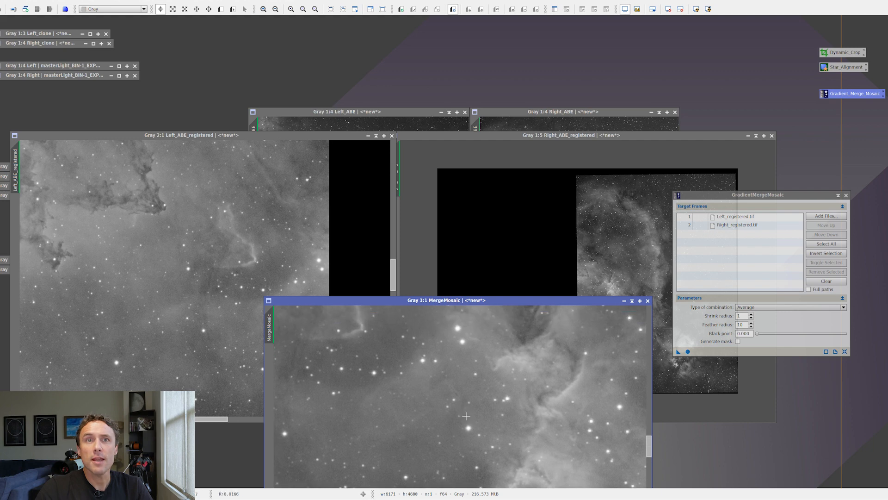
pyautogui.scroll(-3, 466, 416)
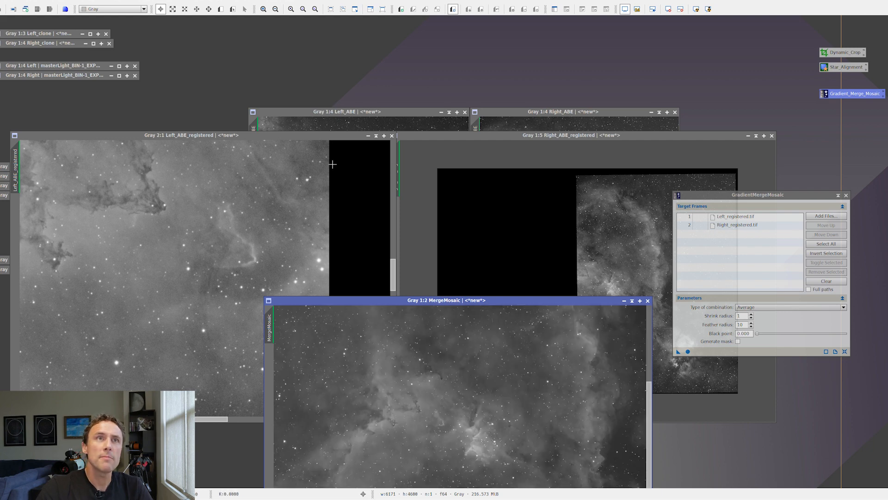
# - Check the blended overlap in the middle of the full MergeMosaic image at 1:1
pyautogui.click(342, 138)
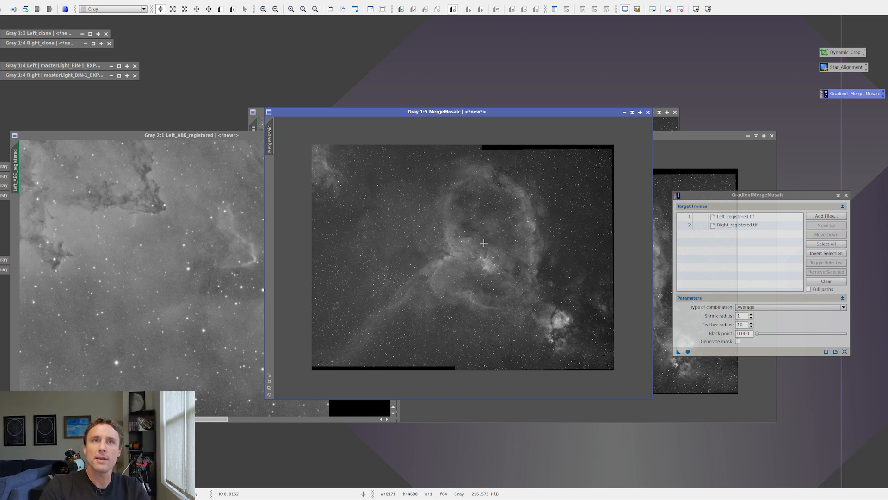
pyautogui.scroll(2, 484, 243)
pyautogui.scroll(2, 476, 250)
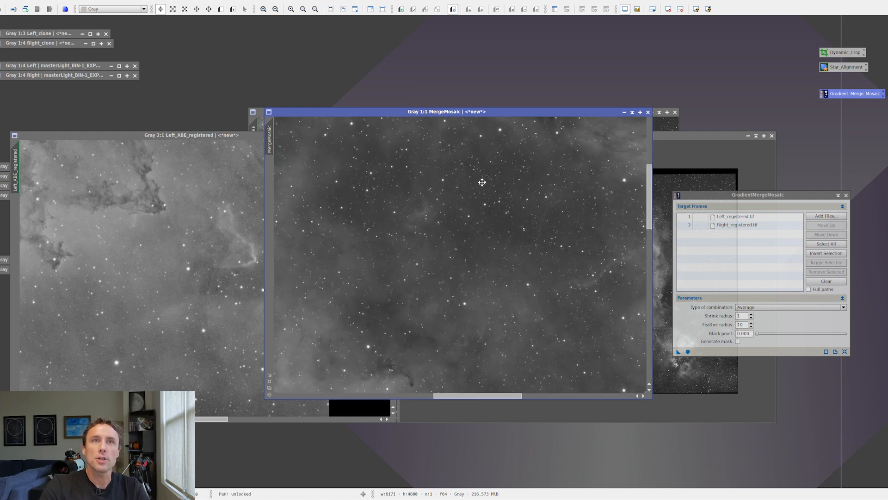
pyautogui.scroll(-1, 490, 298)
# - Move MergeMosaic below the registered panels and arrange Left_ABE_registered beside Right_ABE_registered, with the left panel shown whole
pyautogui.moveTo(623, 108); pyautogui.dragTo(700, 423)
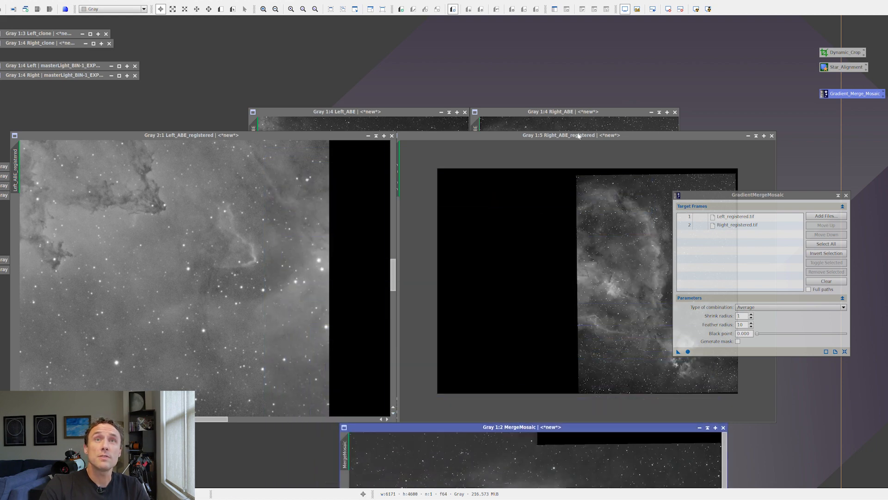
pyautogui.moveTo(579, 135); pyautogui.dragTo(594, 111)
pyautogui.moveTo(334, 137); pyautogui.dragTo(413, 113)
pyautogui.scroll(-2, 386, 207)
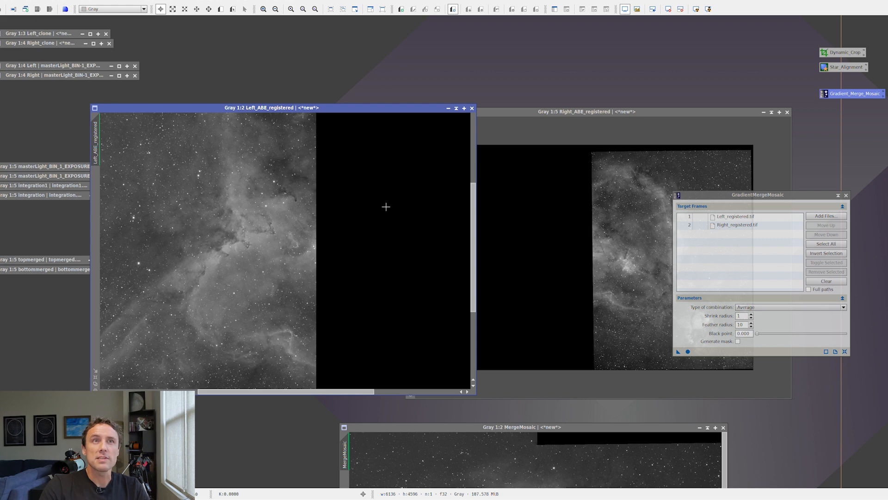
pyautogui.scroll(-2, 216, 223)
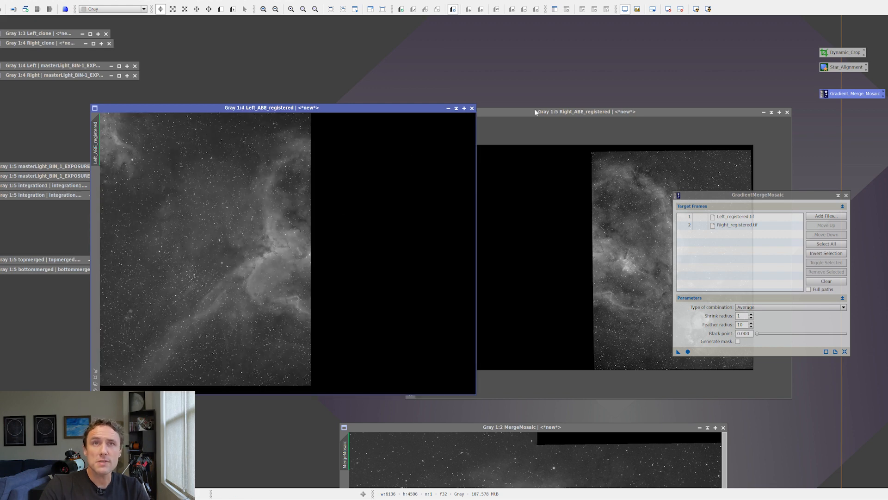
pyautogui.scroll(-1, 361, 208)
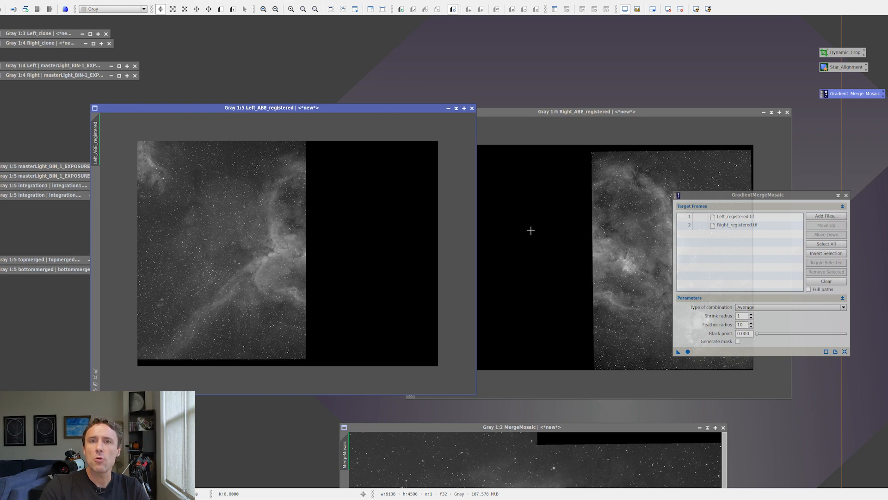
# - Close GradientMergeMosaic, open the saved StarAlignment process and set its RANSAC tolerance to 8.00
pyautogui.click(846, 195)
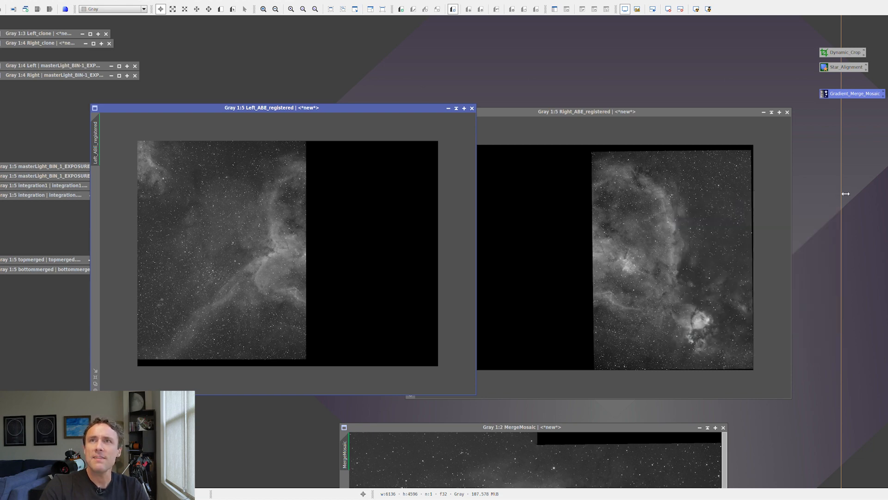
pyautogui.doubleClick(843, 67)
pyautogui.moveTo(786, 54); pyautogui.dragTo(649, 74)
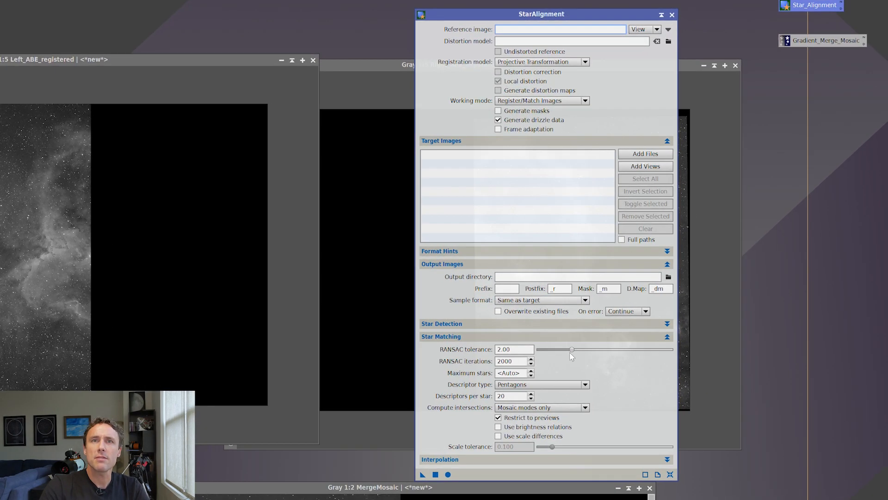
pyautogui.moveTo(572, 349); pyautogui.dragTo(718, 351)
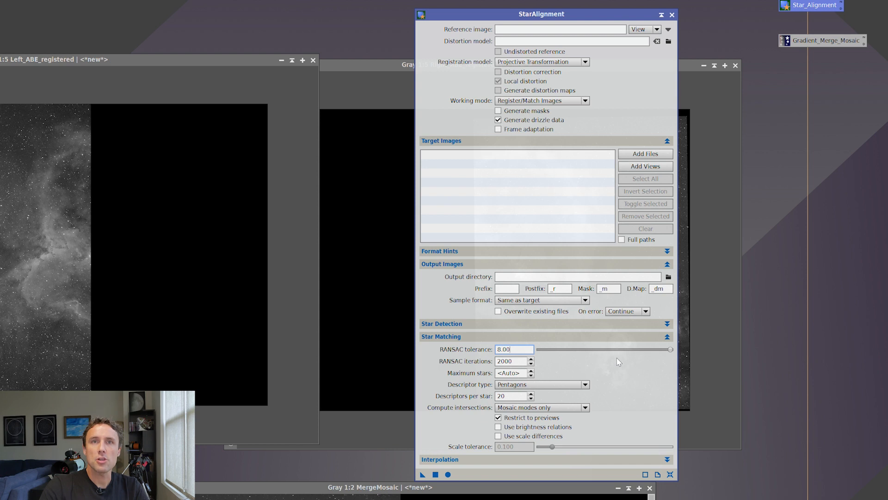
# - Reveal StarAlignment's star detection settings and select the maximum distortion value for editing
pyautogui.click(503, 325)
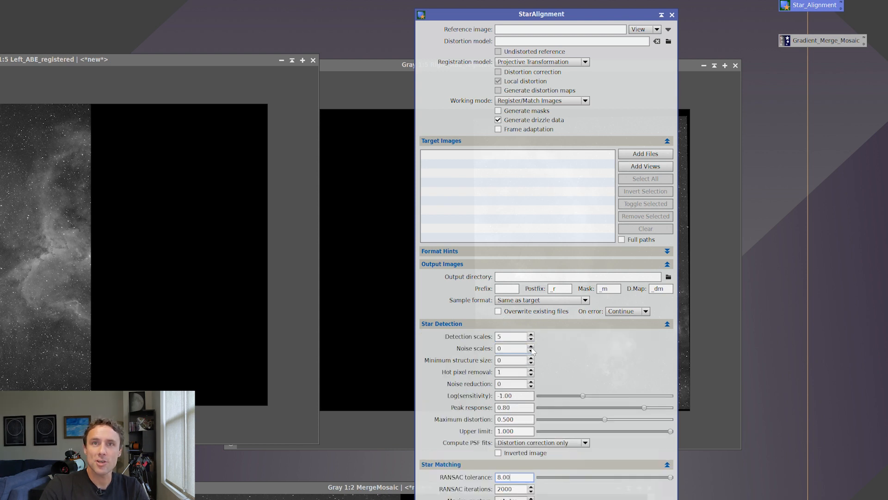
pyautogui.moveTo(531, 350)
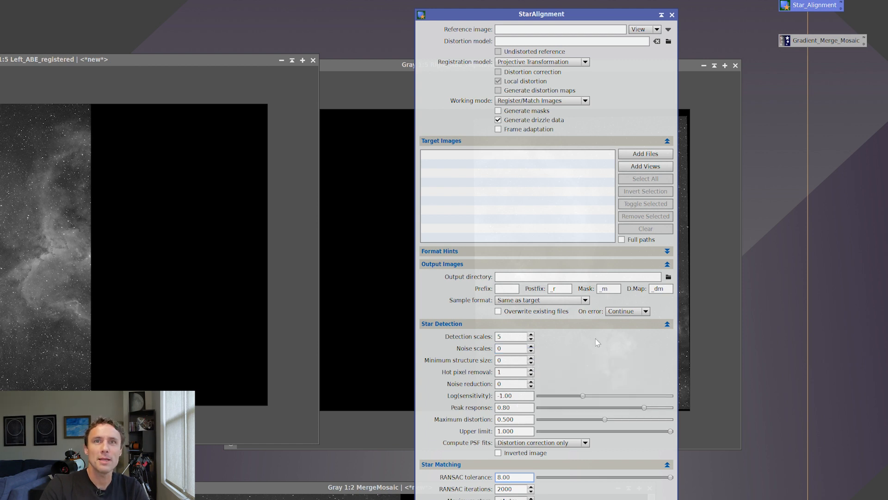
pyautogui.moveTo(605, 420)
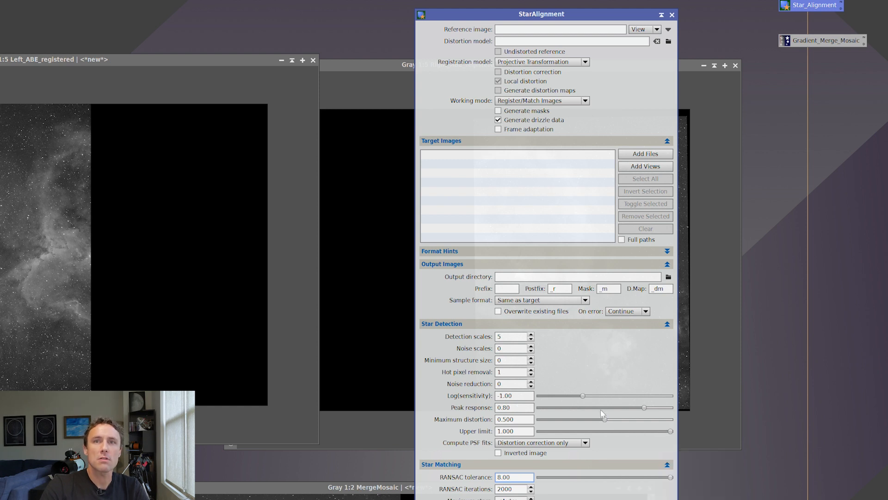
pyautogui.click(605, 419)
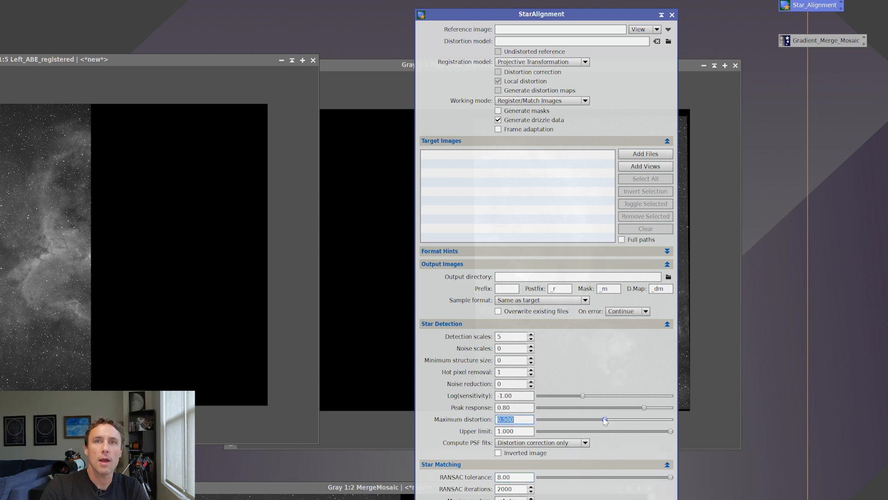
pyautogui.moveTo(605, 420)
pyautogui.mouseDown()
pyautogui.moveTo(538, 429)
pyautogui.moveTo(605, 420)
pyautogui.mouseUp()
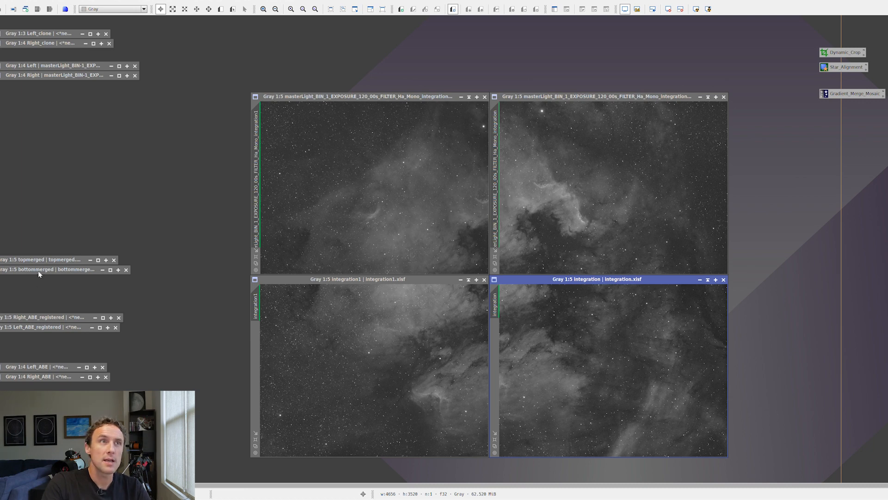
# - Restore the minimized topmerged and bottommerged images and align them one above the other
pyautogui.doubleClick(58, 259)
pyautogui.doubleClick(56, 269)
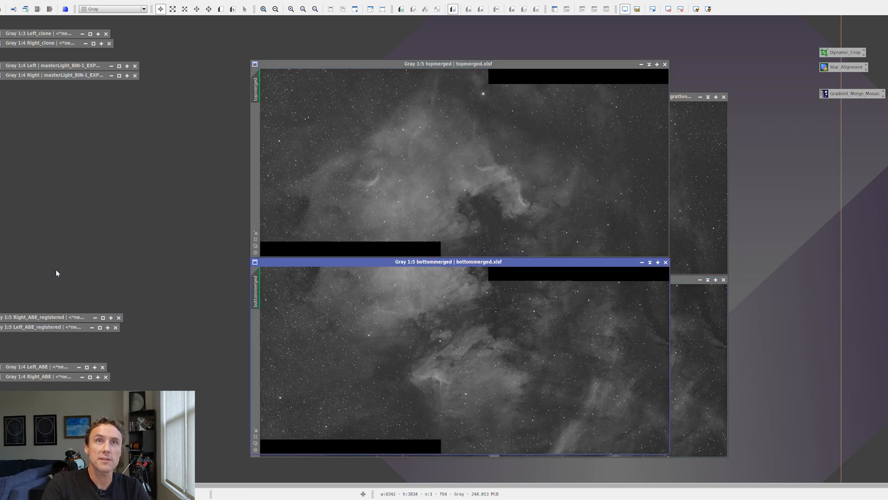
pyautogui.moveTo(486, 262); pyautogui.dragTo(513, 272)
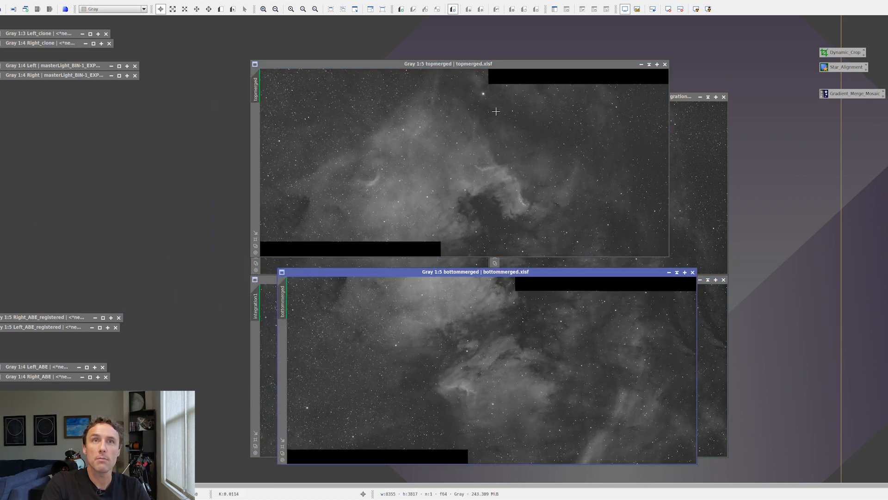
pyautogui.moveTo(502, 64); pyautogui.dragTo(524, 71)
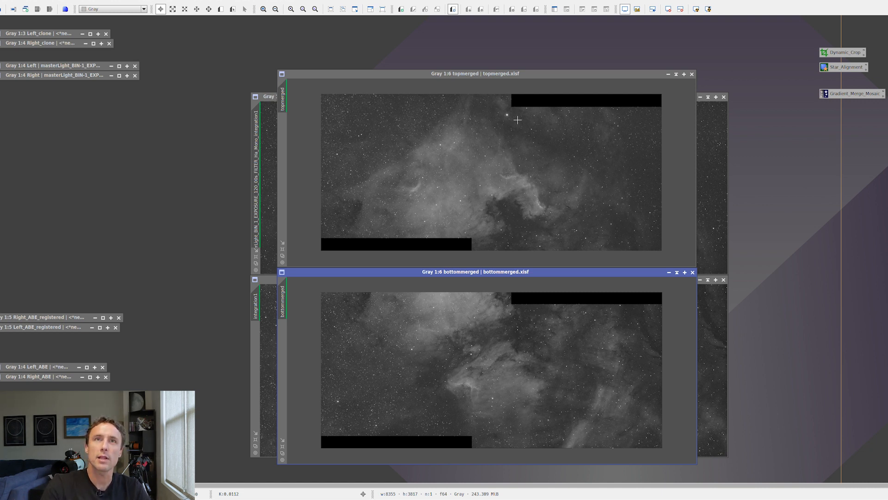
# - Crop the black borders off topmerged with DynamicCrop, reducing the image to 8276 × 3084 pixels
pyautogui.click(510, 86)
pyautogui.doubleClick(846, 53)
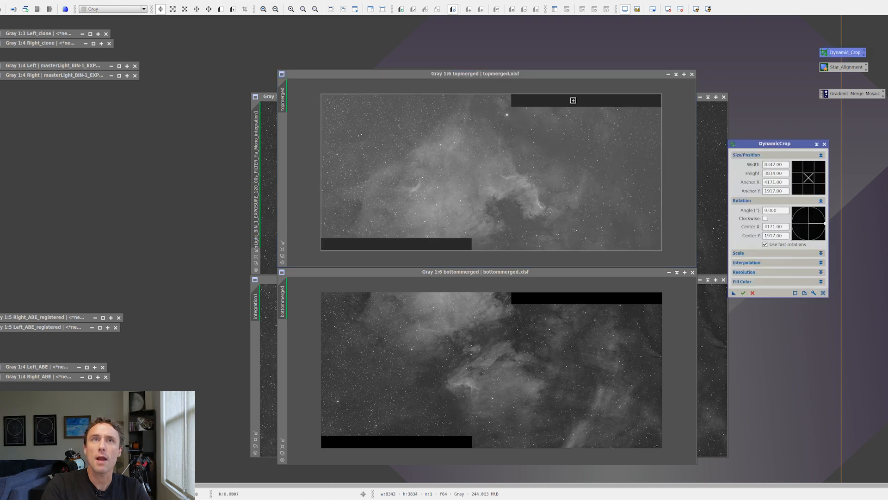
pyautogui.moveTo(502, 93); pyautogui.dragTo(502, 110)
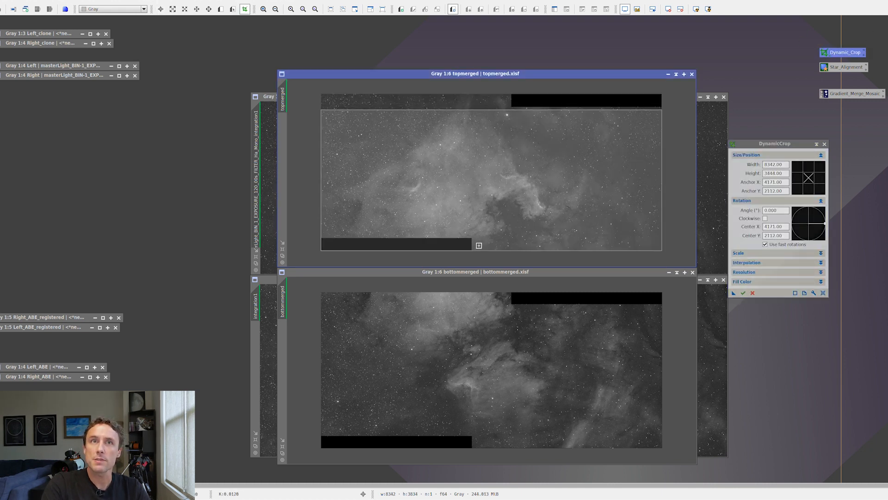
pyautogui.moveTo(479, 252); pyautogui.dragTo(479, 236)
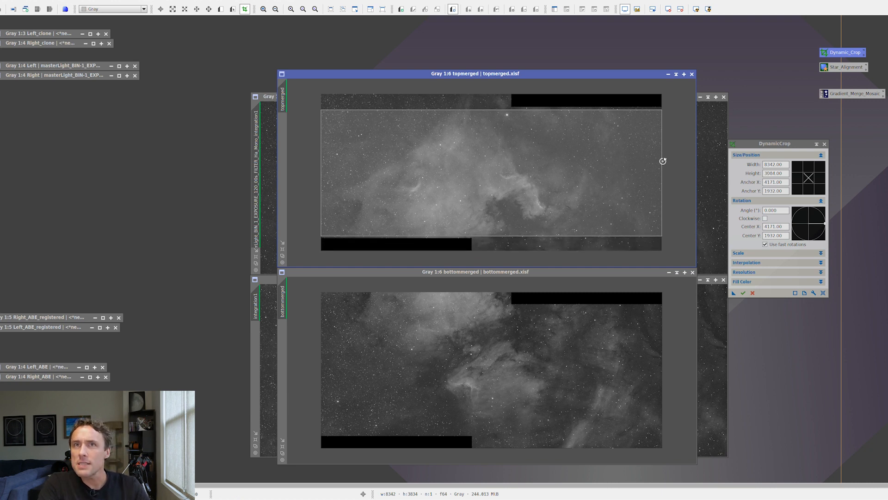
pyautogui.moveTo(661, 161); pyautogui.dragTo(658, 161)
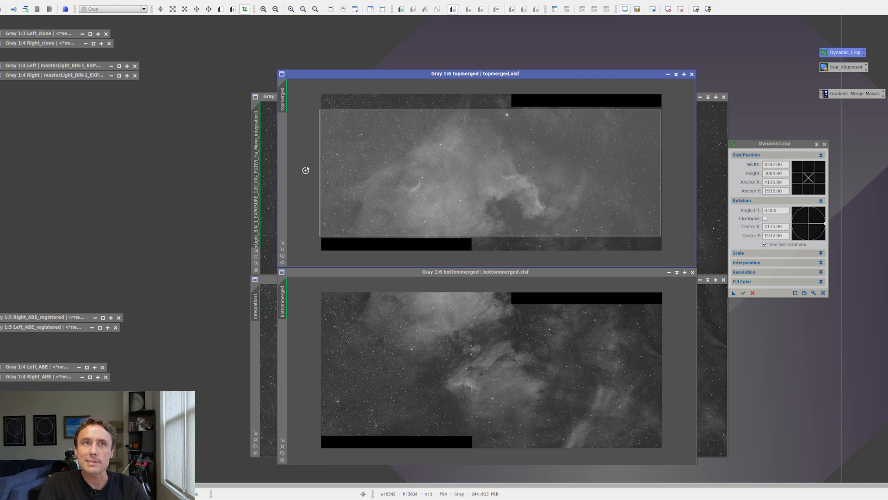
pyautogui.moveTo(319, 172); pyautogui.dragTo(322, 172)
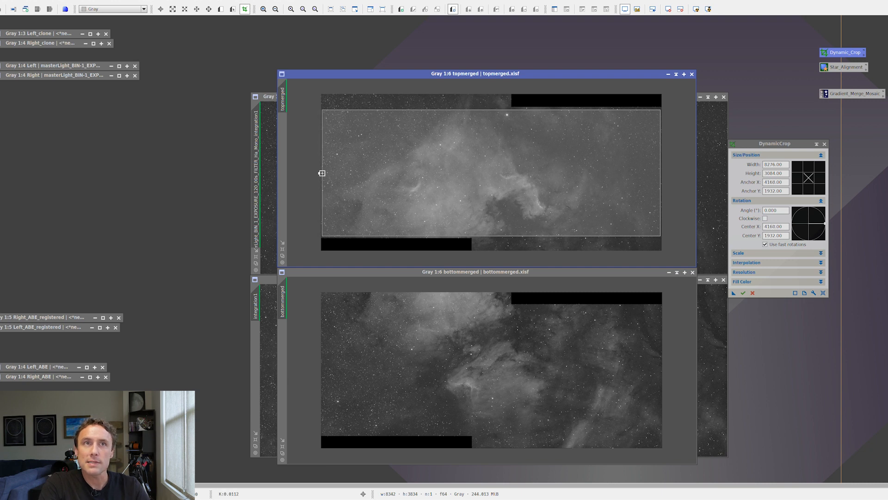
pyautogui.click(743, 292)
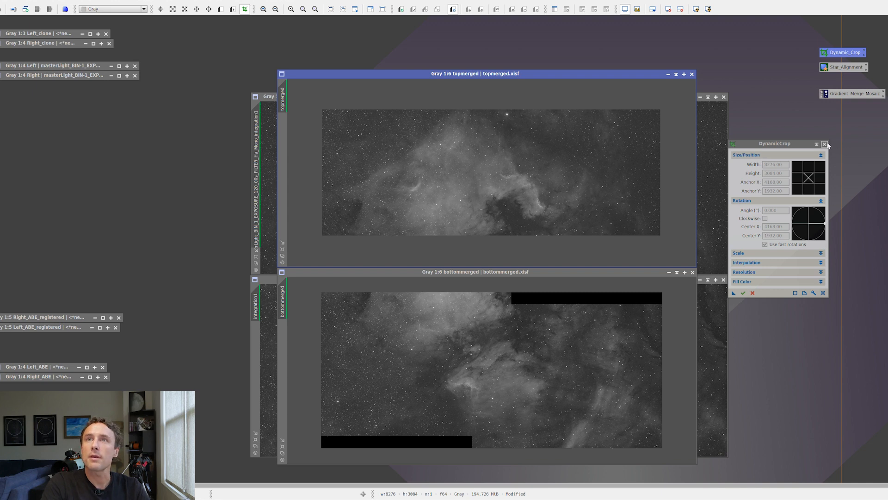
# - Crop the black borders off bottommerged with DynamicCrop, reducing the image to 8355 × 3121 pixels
pyautogui.click(824, 144)
pyautogui.click(610, 317)
pyautogui.doubleClick(837, 55)
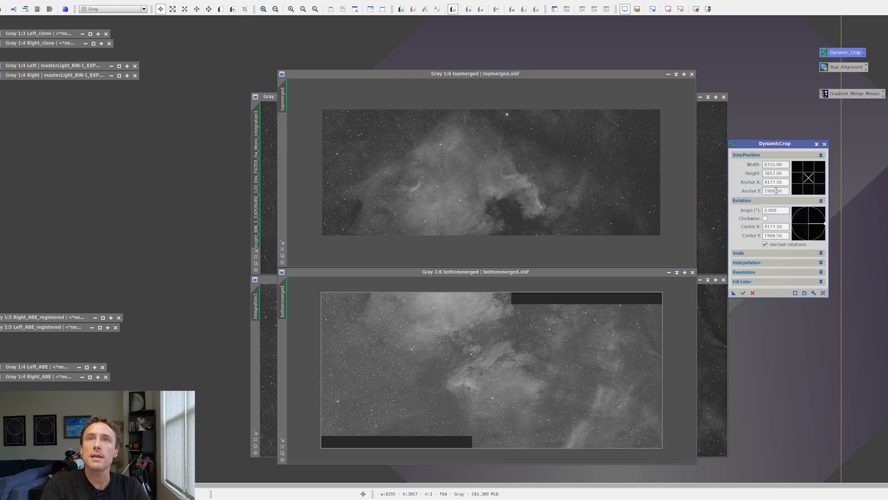
pyautogui.moveTo(601, 290); pyautogui.dragTo(601, 307)
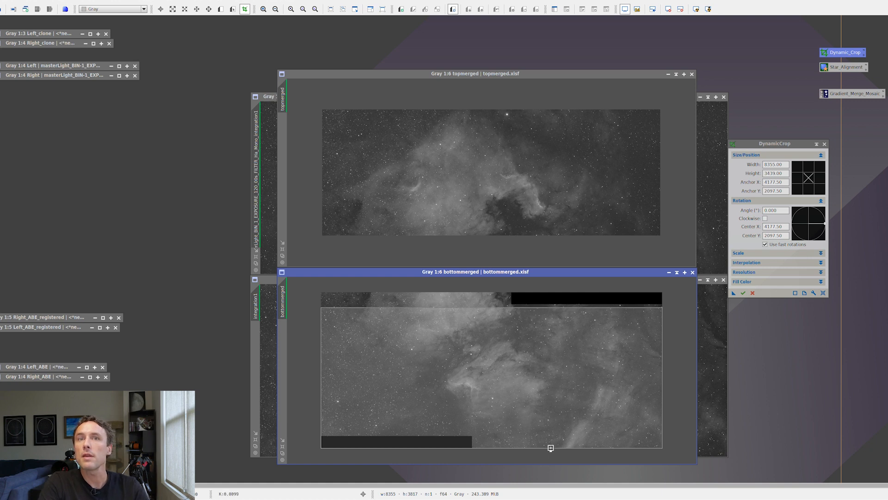
pyautogui.moveTo(550, 447); pyautogui.dragTo(551, 433)
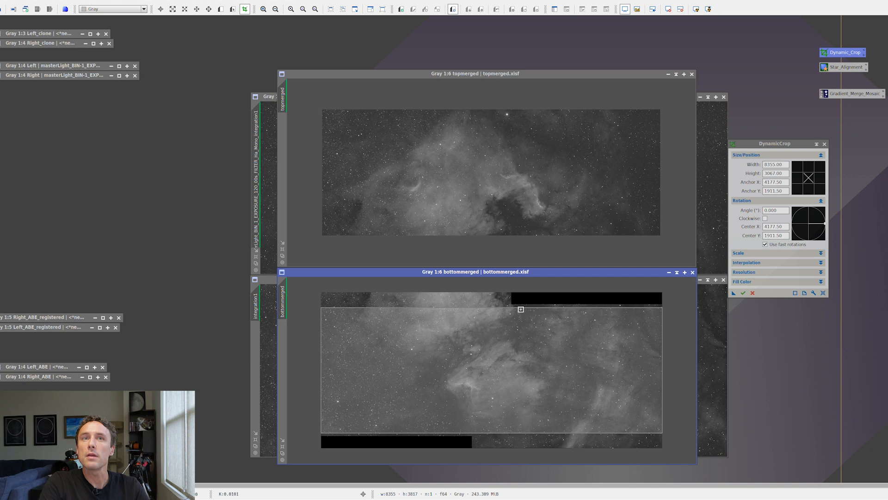
pyautogui.moveTo(521, 308); pyautogui.dragTo(521, 305)
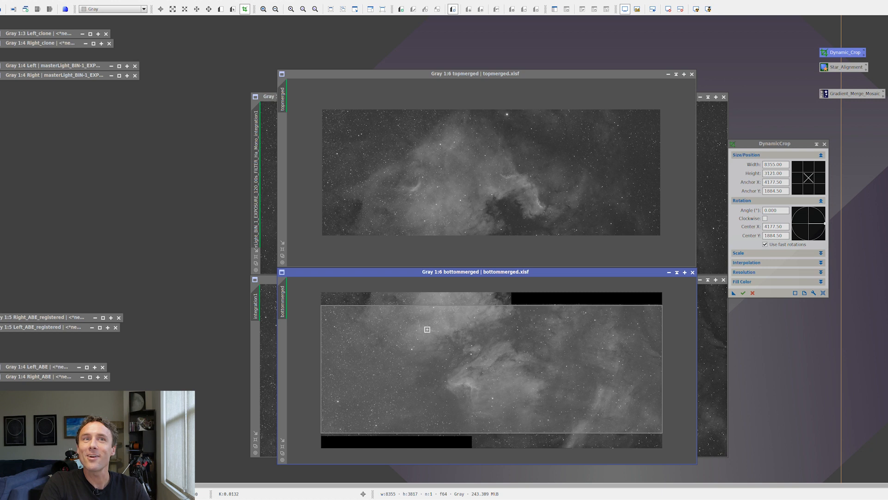
pyautogui.click(743, 293)
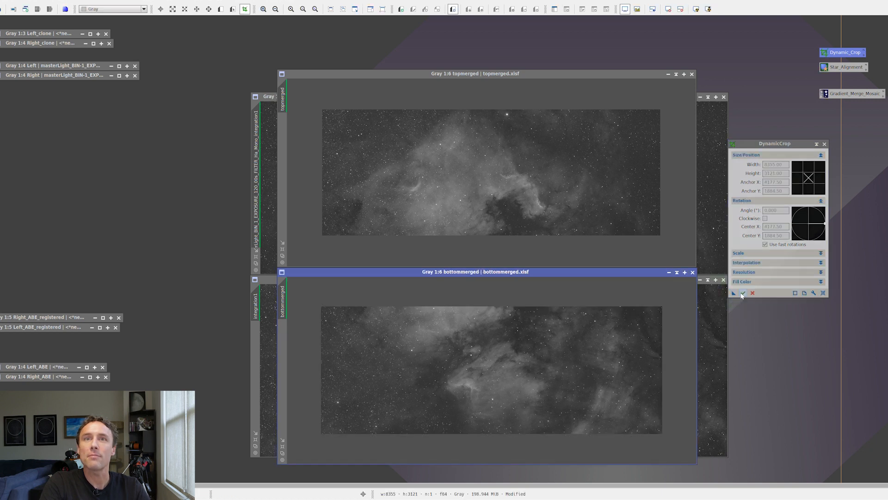
pyautogui.click(825, 143)
# - Open the saved StarAlignment process, set its registration model to Thin Plate Splines and enable distortion correction
pyautogui.click(845, 69)
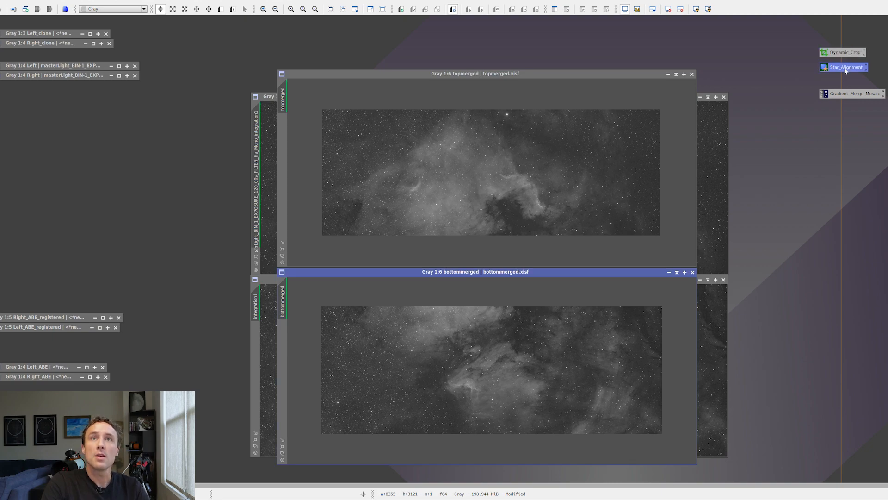
pyautogui.doubleClick(845, 69)
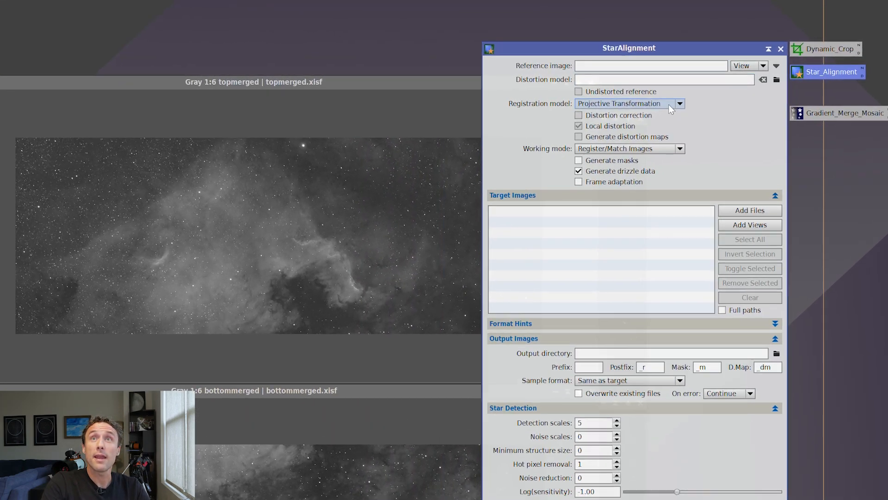
pyautogui.click(657, 91)
pyautogui.click(628, 130)
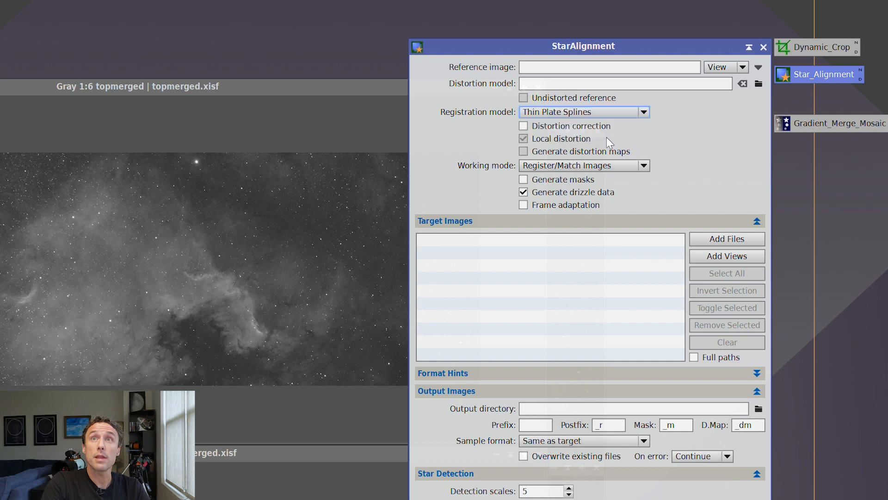
pyautogui.click(592, 125)
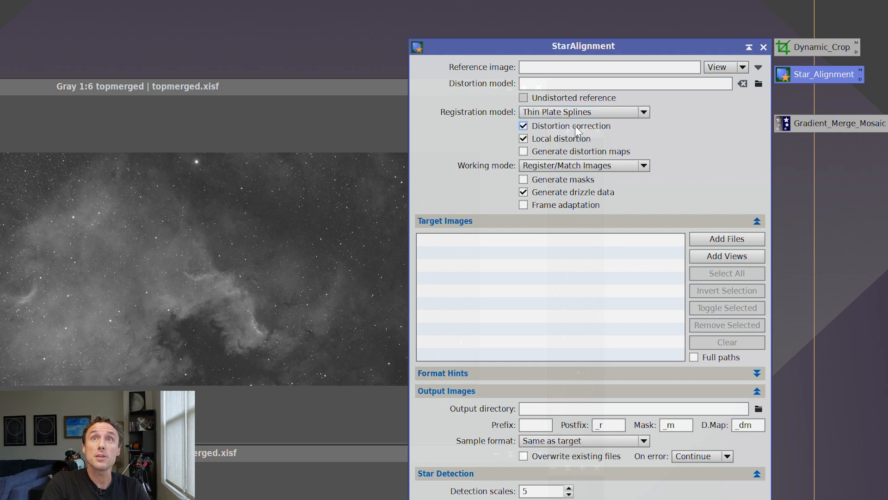
# - Set StarAlignment's working mode to Register/Union - Mosaic and enable frame adaptation
pyautogui.click(575, 166)
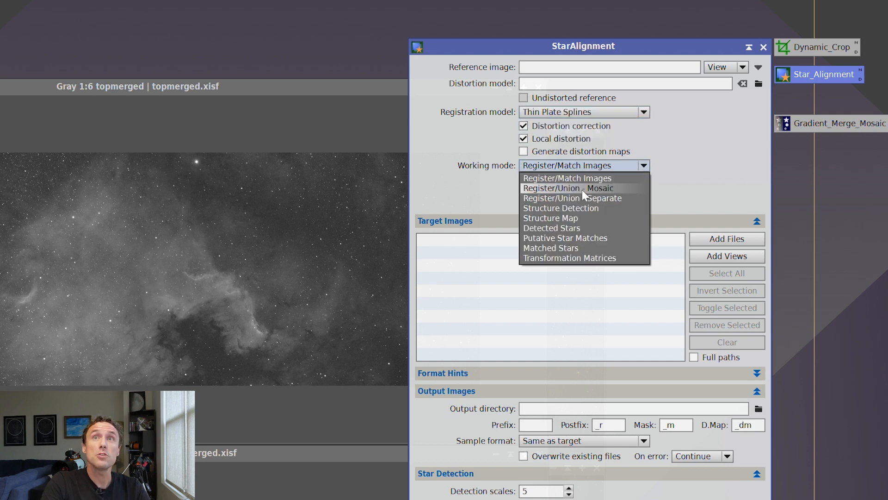
pyautogui.click(581, 190)
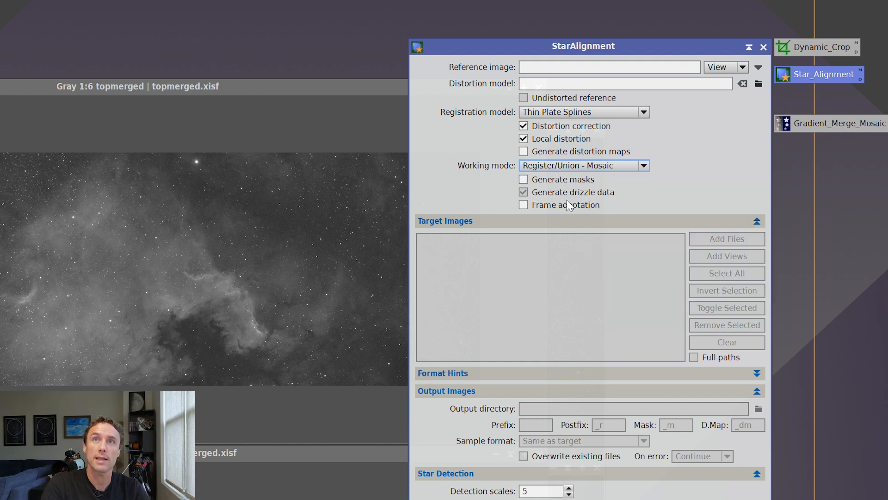
pyautogui.click(570, 206)
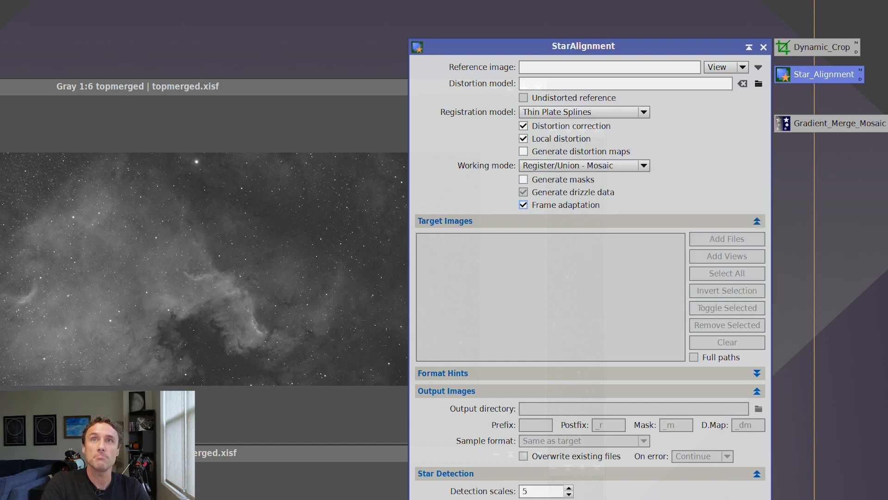
# - Use topmerged as the StarAlignment reference image and apply the process to bottommerged
pyautogui.moveTo(1, 160); pyautogui.dragTo(484, 62)
pyautogui.moveTo(549, 62); pyautogui.dragTo(549, 62)
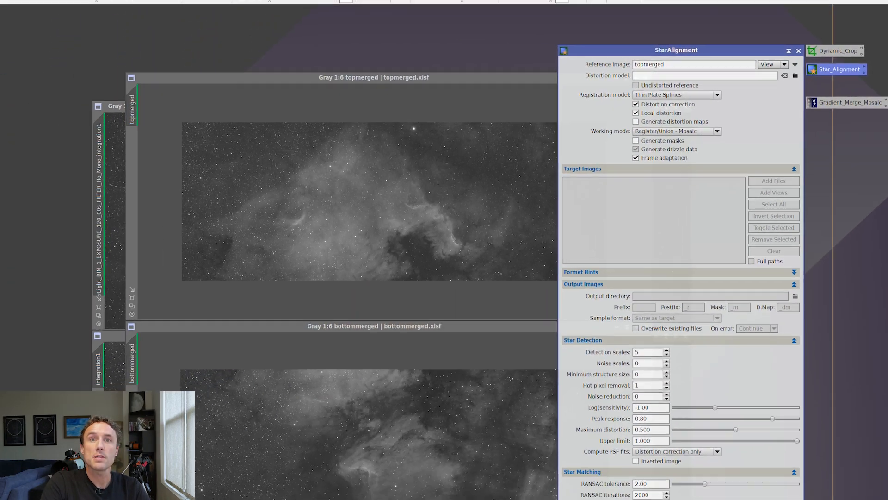
pyautogui.moveTo(628, 491); pyautogui.dragTo(514, 396)
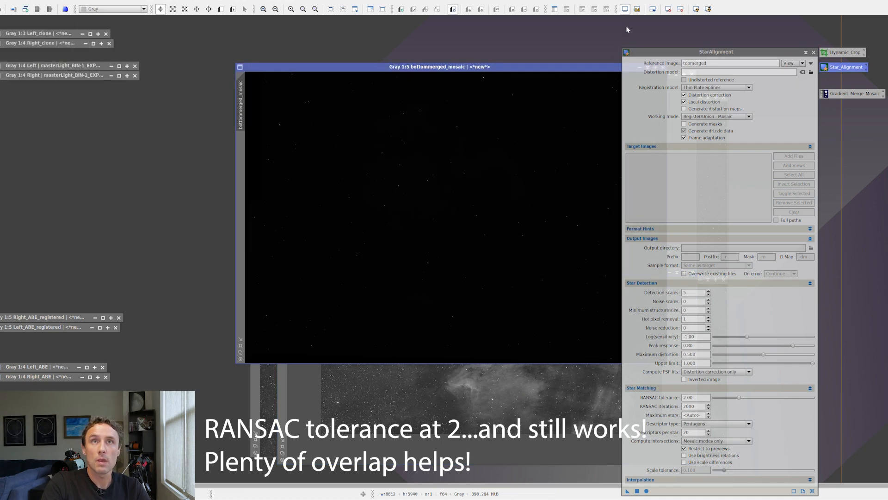
# - Auto-stretch the display of bottommerged_mosaic and inspect the join between the top and bottom rows
pyautogui.moveTo(770, 52); pyautogui.dragTo(821, 57)
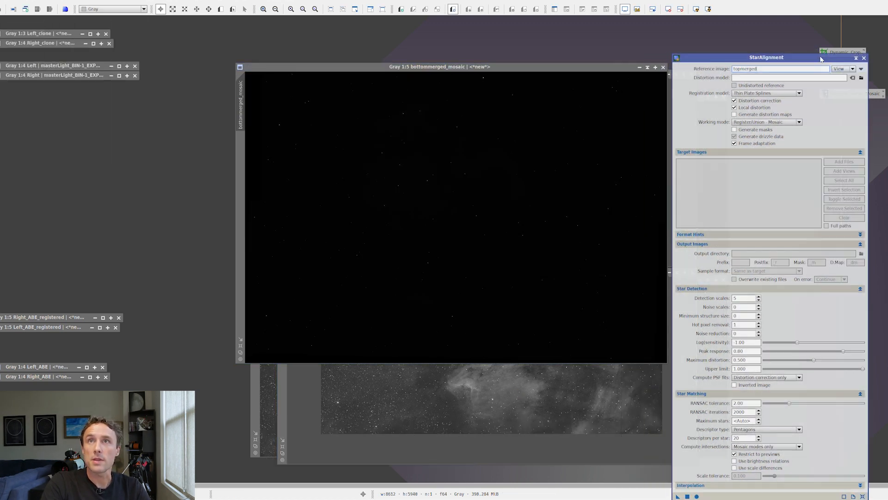
pyautogui.click(588, 70)
pyautogui.click(696, 8)
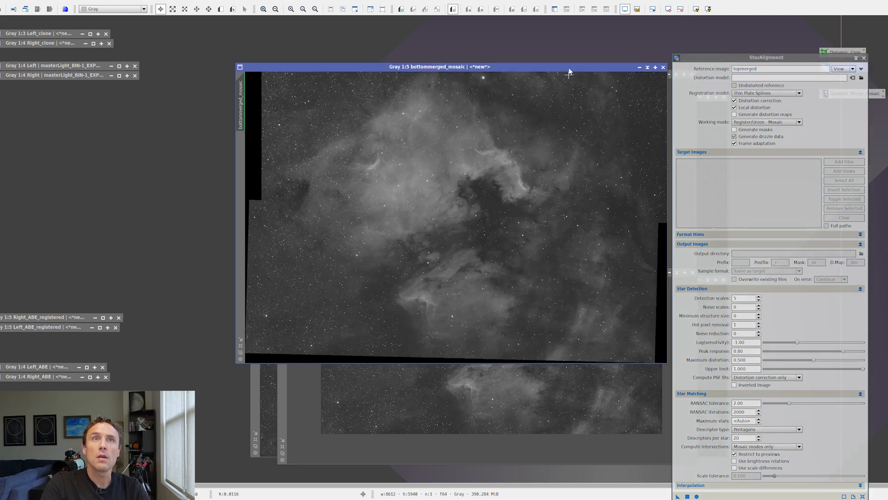
pyautogui.moveTo(569, 68); pyautogui.dragTo(530, 97)
pyautogui.scroll(2, 423, 249)
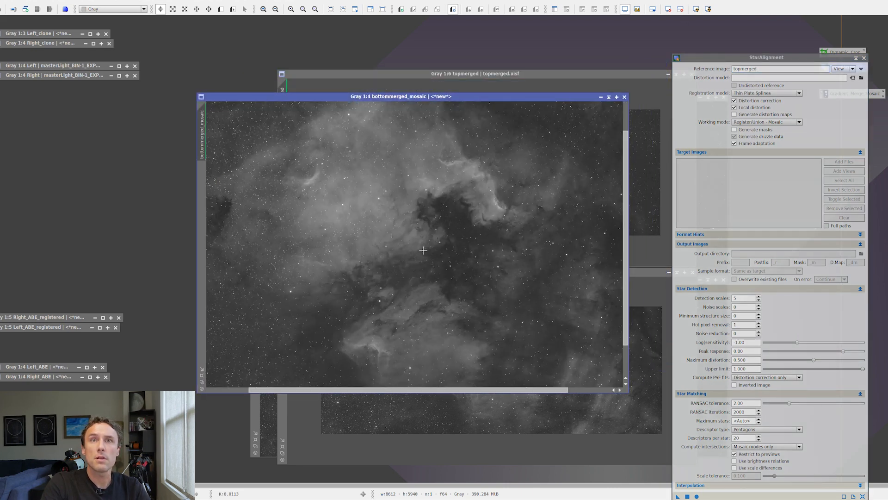
pyautogui.moveTo(476, 252)
pyautogui.mouseDown()
pyautogui.moveTo(328, 244)
pyautogui.moveTo(462, 253)
pyautogui.mouseUp()
pyautogui.moveTo(291, 267); pyautogui.dragTo(497, 285)
pyautogui.scroll(-2, 469, 281)
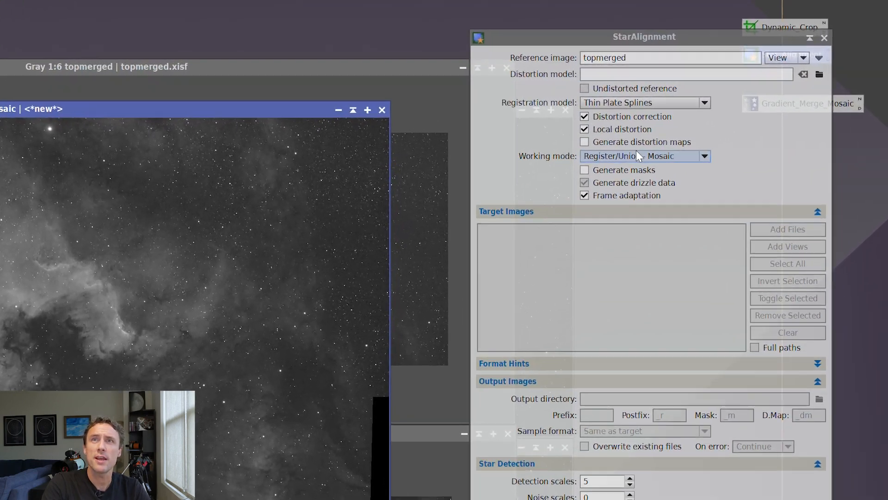
# - Switch StarAlignment's working mode to Register/Match Images and set bottommerged_mosaic as the reference image
pyautogui.click(637, 155)
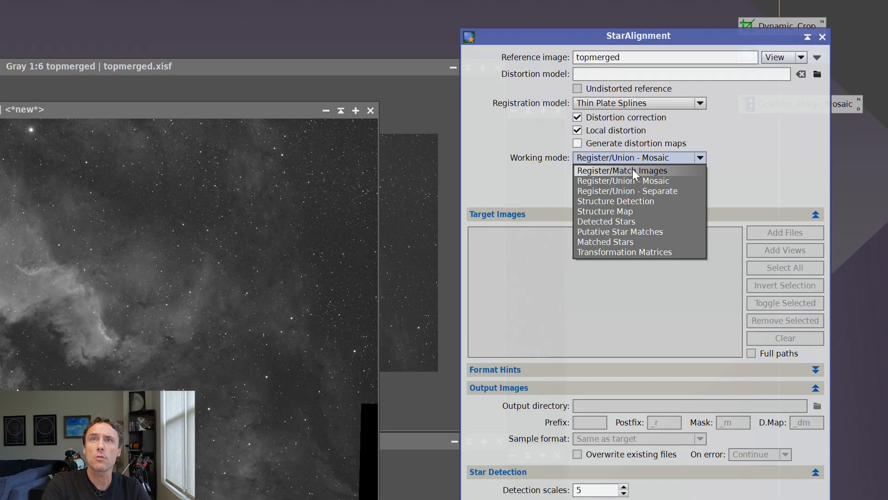
pyautogui.click(632, 169)
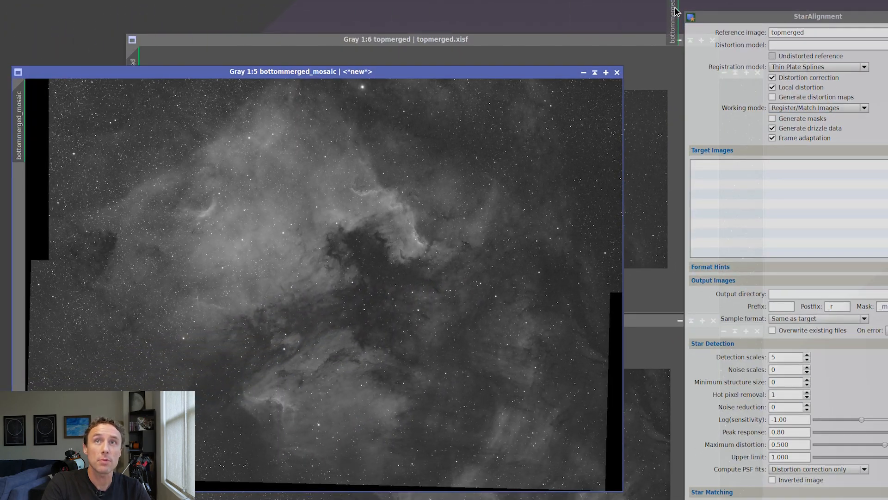
pyautogui.moveTo(675, 10); pyautogui.dragTo(788, 32)
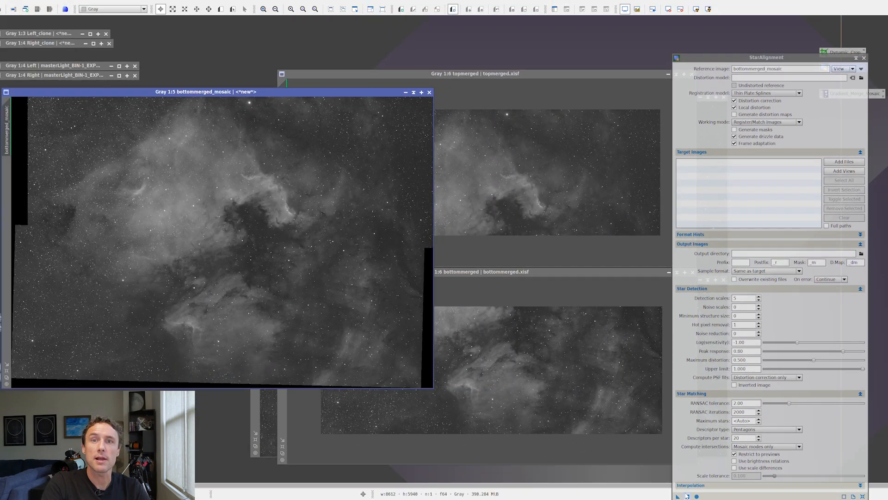
# - Register topmerged against the mosaic reference and auto-stretch the display of the registered image
pyautogui.moveTo(678, 495); pyautogui.dragTo(567, 184)
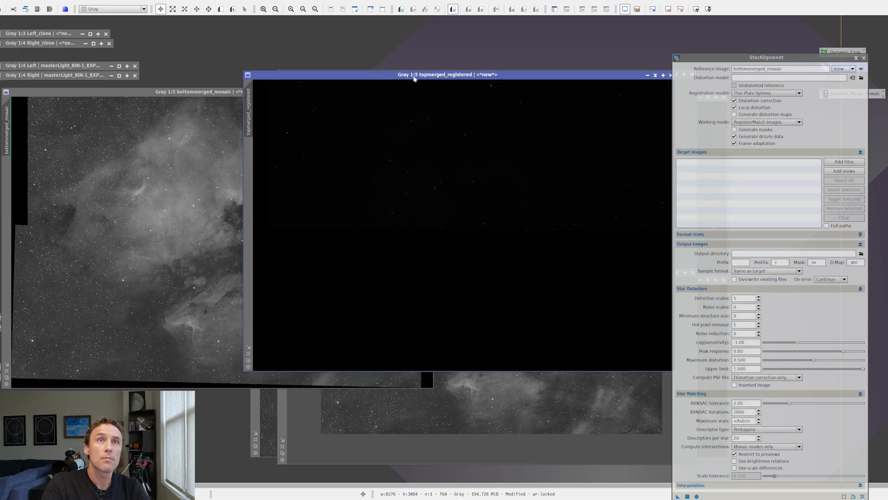
pyautogui.moveTo(414, 79); pyautogui.dragTo(334, 61)
pyautogui.click(696, 8)
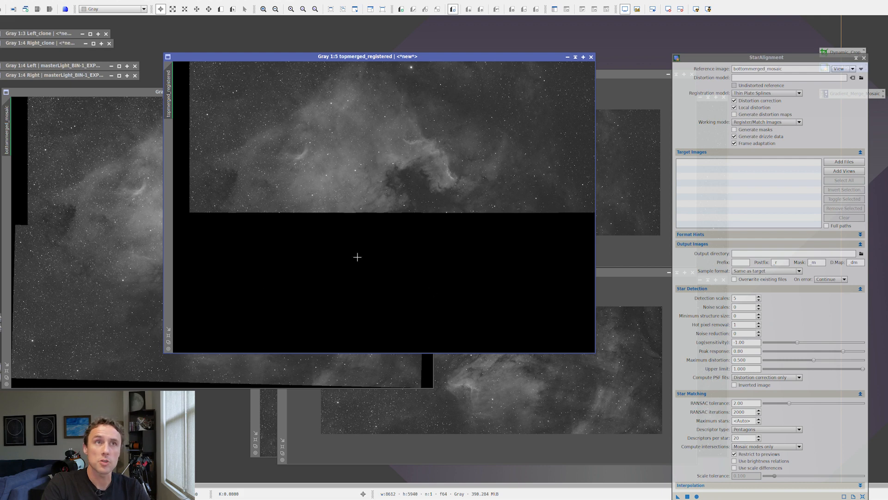
# - Register bottommerged against the mosaic reference and auto-stretch the display of the registered image
pyautogui.click(619, 358)
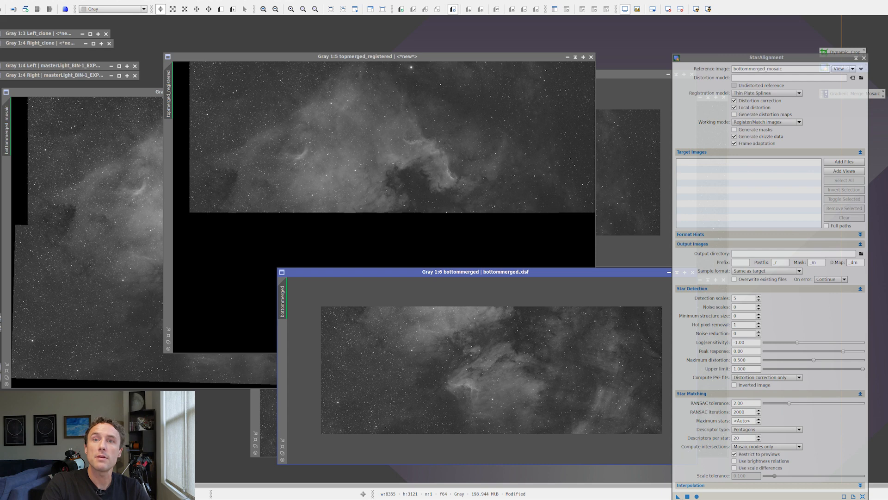
pyautogui.moveTo(687, 496); pyautogui.dragTo(501, 395)
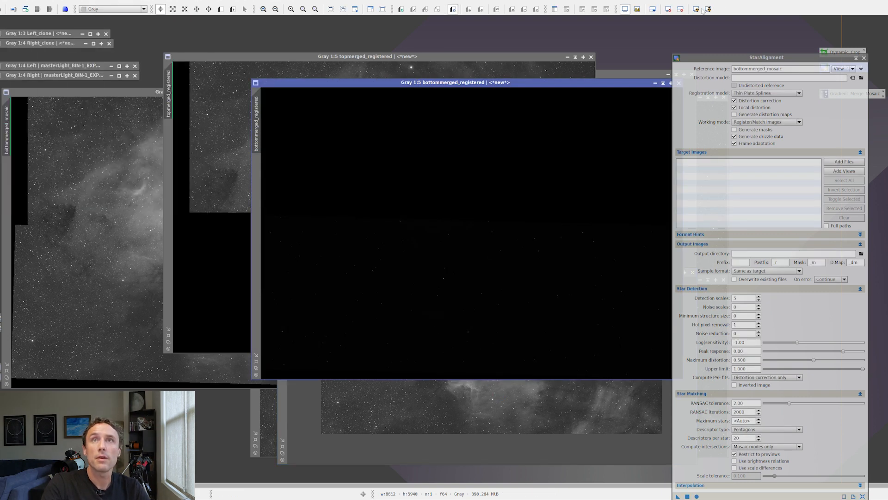
pyautogui.click(703, 9)
pyautogui.moveTo(619, 86); pyautogui.dragTo(526, 155)
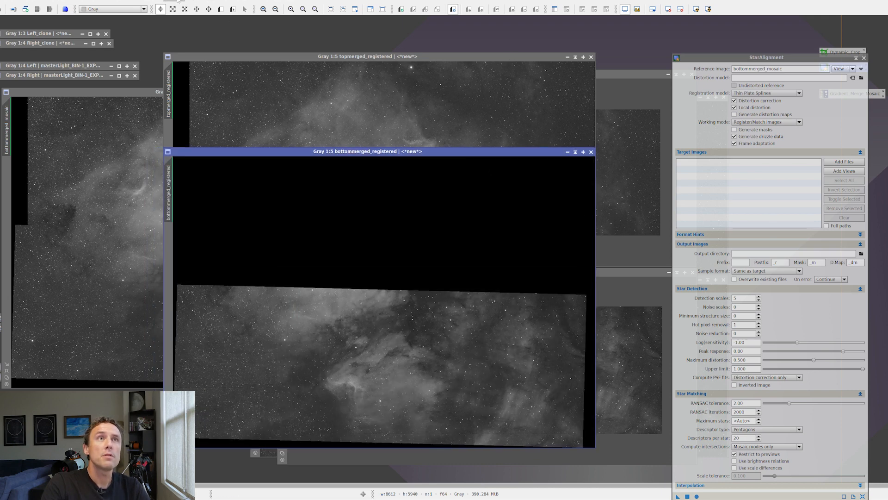
# - Close StarAlignment and minimize bottommerged_mosaic, placing its icon with the other minimized images
pyautogui.click(863, 58)
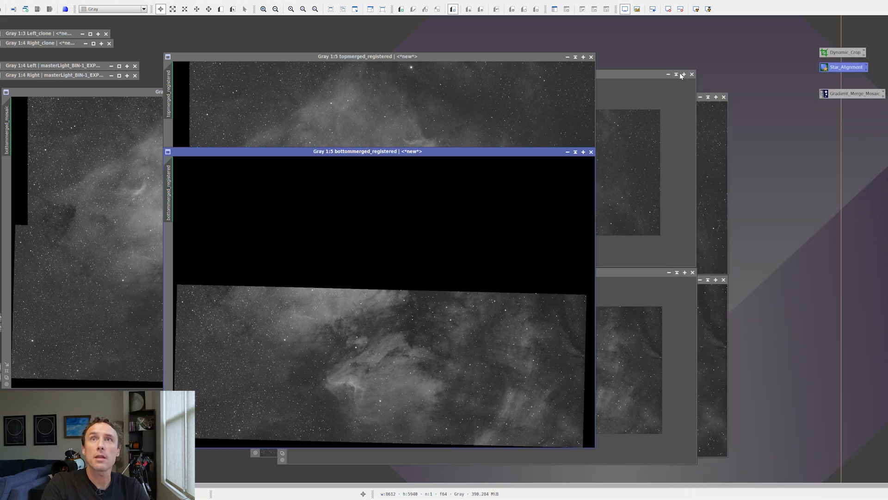
pyautogui.click(145, 97)
pyautogui.moveTo(145, 97); pyautogui.dragTo(211, 124)
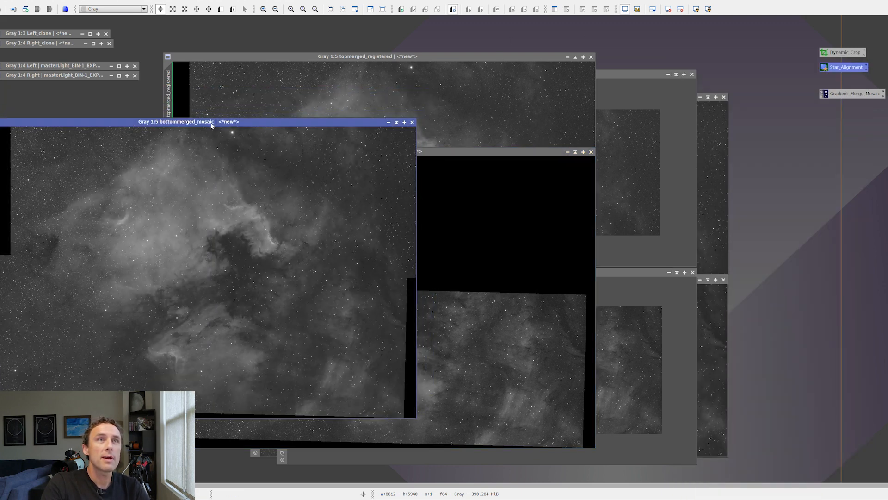
pyautogui.click(399, 123)
pyautogui.moveTo(148, 266); pyautogui.dragTo(9, 281)
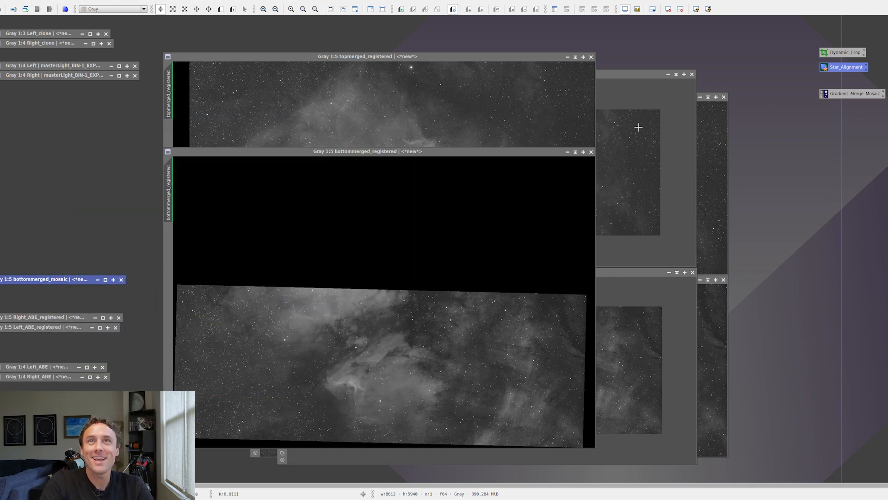
# - Minimize topmerged, bottommerged and the masterLight and integration source images of the two right-hand panels
pyautogui.click(630, 78)
pyautogui.click(676, 75)
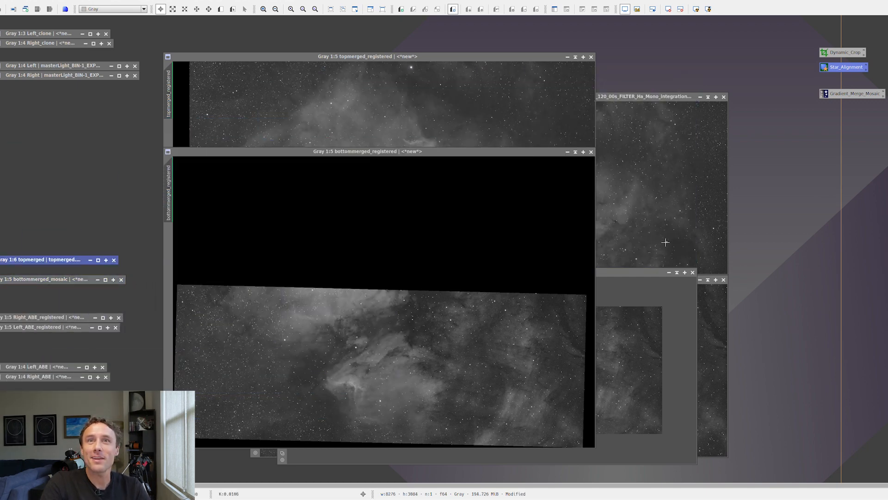
pyautogui.click(677, 272)
pyautogui.click(708, 97)
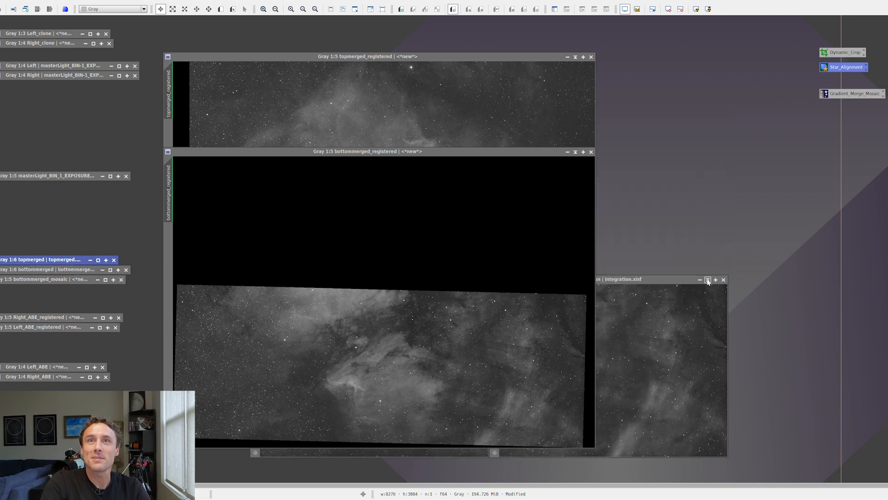
pyautogui.click(708, 281)
# - Move the two registered images aside and minimize the remaining masterLight and integration1 source images
pyautogui.moveTo(512, 153); pyautogui.dragTo(614, 162)
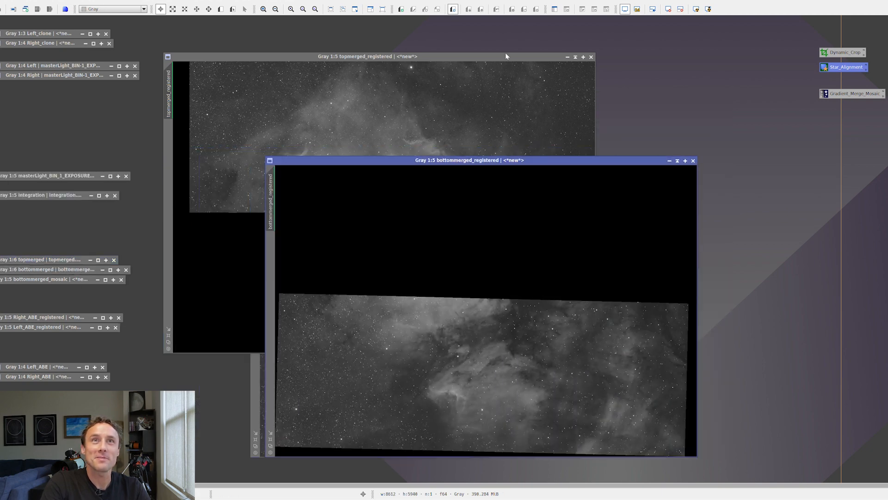
pyautogui.moveTo(506, 56); pyautogui.dragTo(627, 84)
pyautogui.click(278, 96)
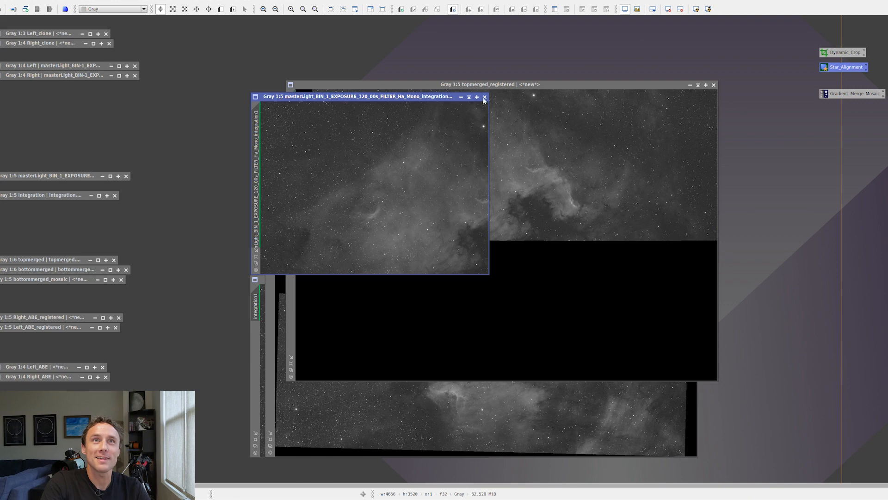
pyautogui.click(469, 97)
pyautogui.click(416, 280)
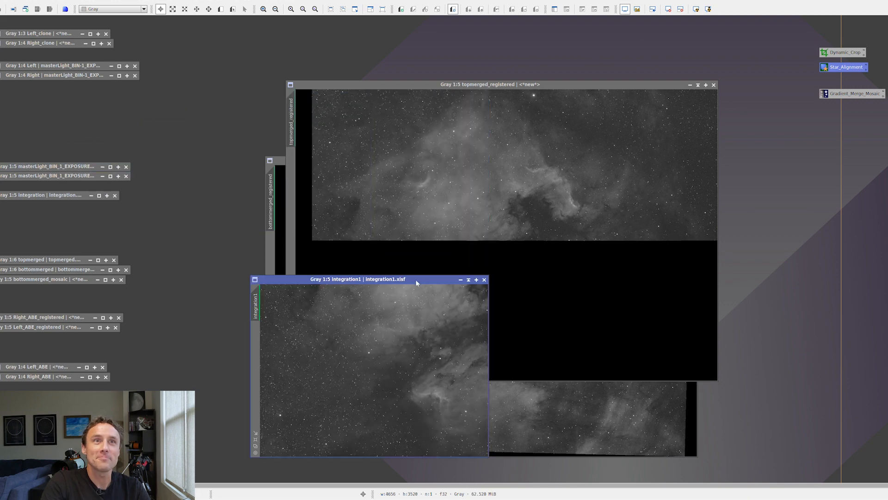
pyautogui.click(468, 280)
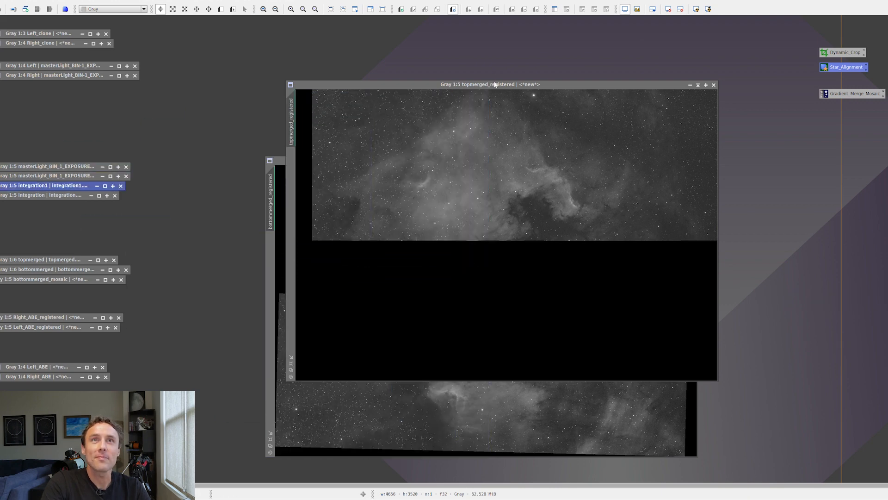
# - Match topmerged_registered to the brightness of bottommerged_registered by running the dnaLinearFit script with bottommerged_registered as the reference
pyautogui.moveTo(493, 84); pyautogui.dragTo(473, 67)
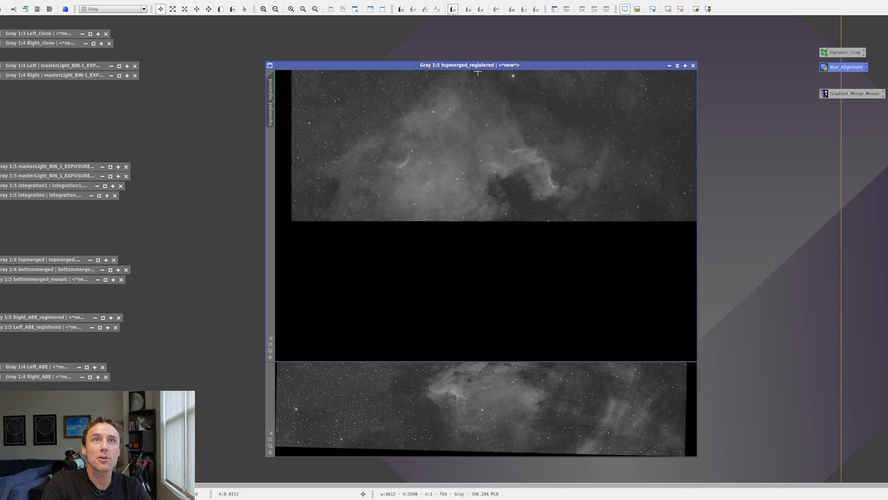
pyautogui.click(504, 385)
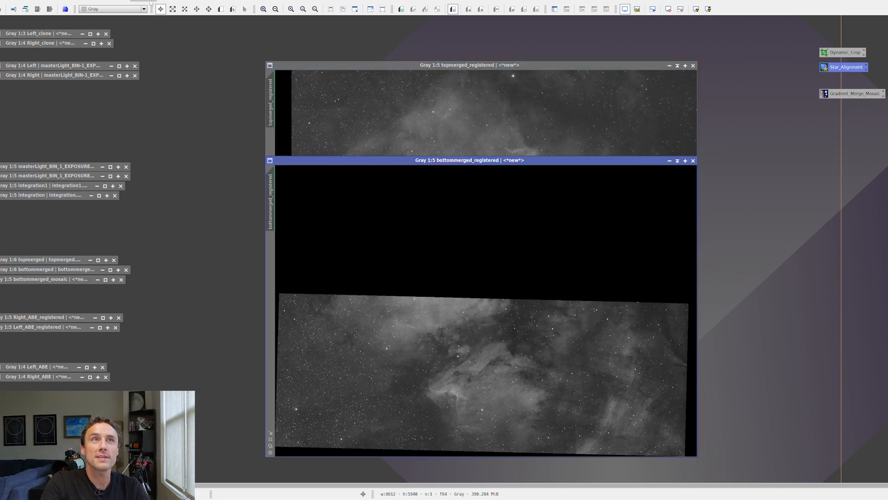
pyautogui.click(168, 1)
pyautogui.moveTo(193, 101)
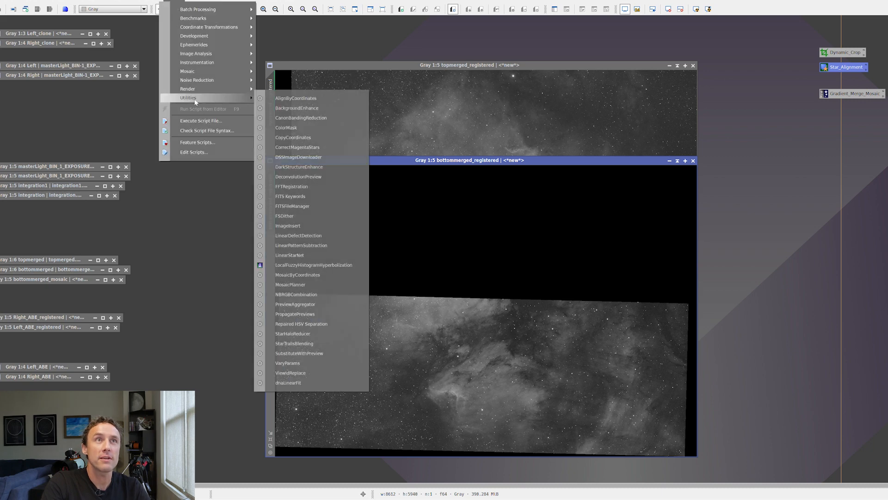
pyautogui.click(320, 384)
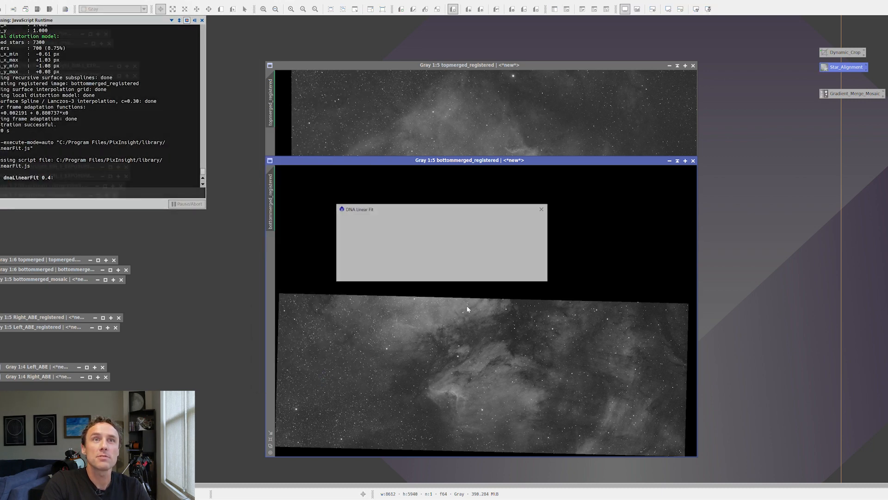
pyautogui.click(439, 247)
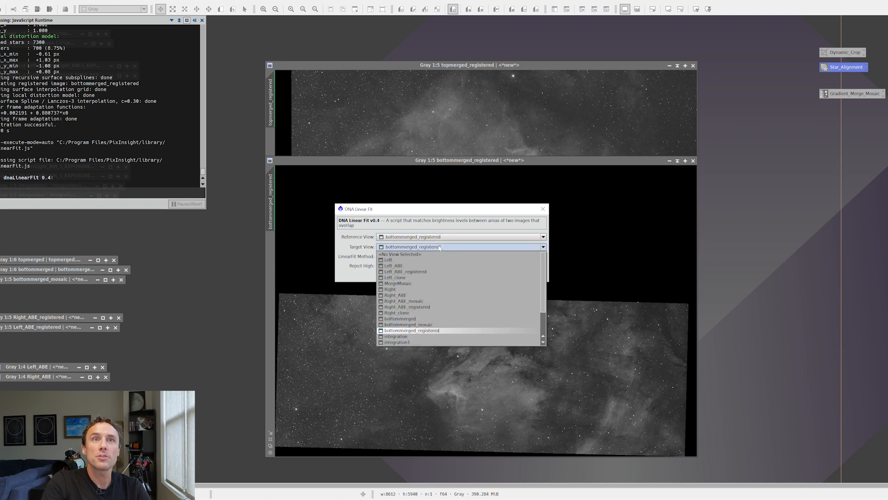
pyautogui.scroll(-2, 453, 283)
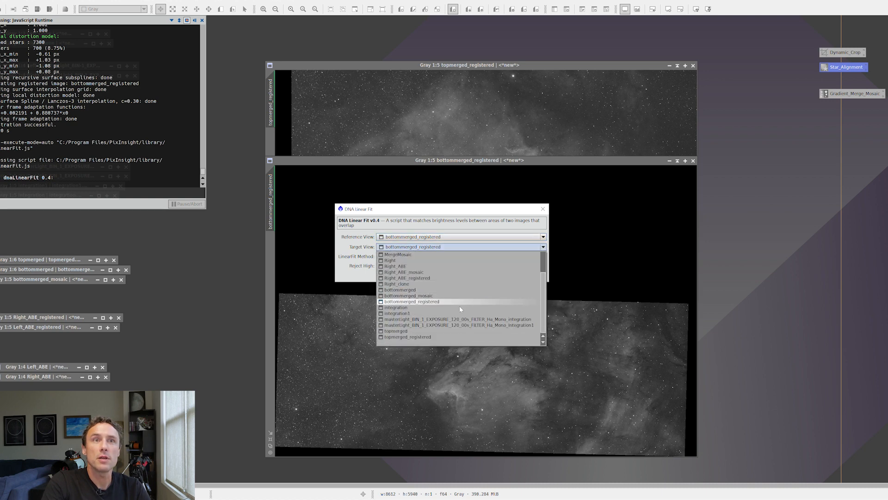
pyautogui.click(468, 337)
pyautogui.click(499, 276)
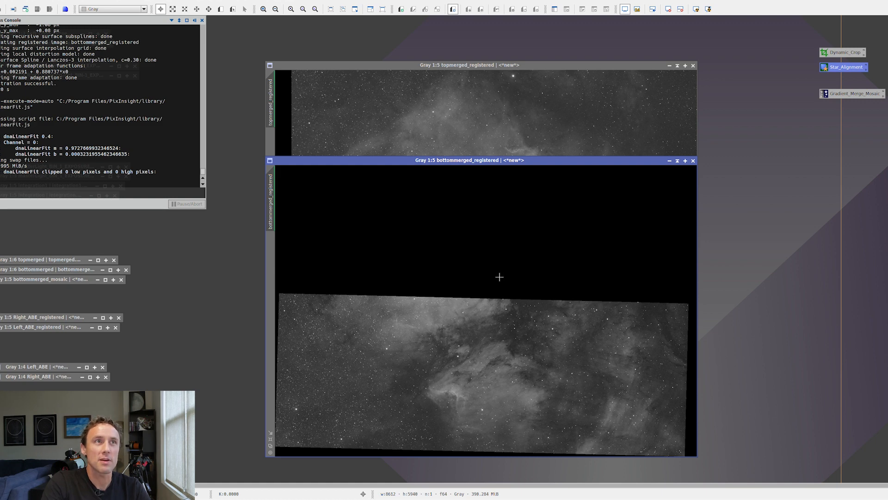
# - Bring the fitted topmerged_registered image forward and save it as the TIFF file NAtop in the tutorial folder
pyautogui.click(528, 65)
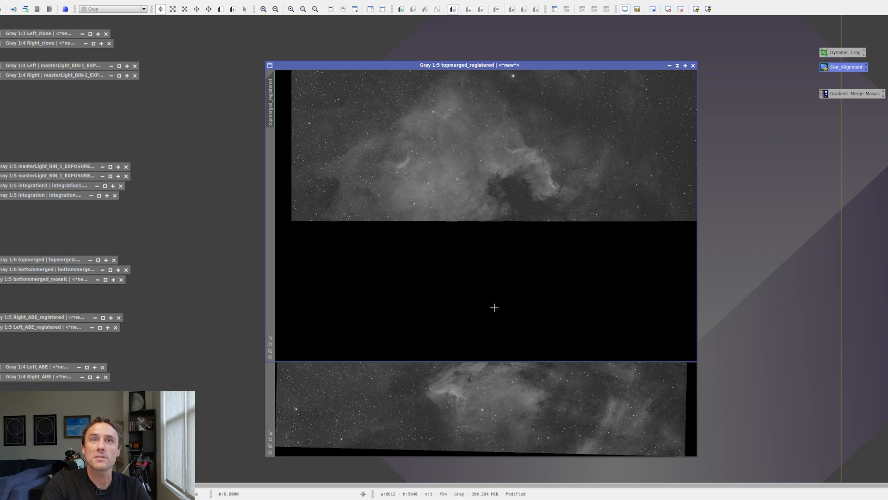
pyautogui.click(538, 377)
pyautogui.moveTo(525, 162); pyautogui.dragTo(526, 166)
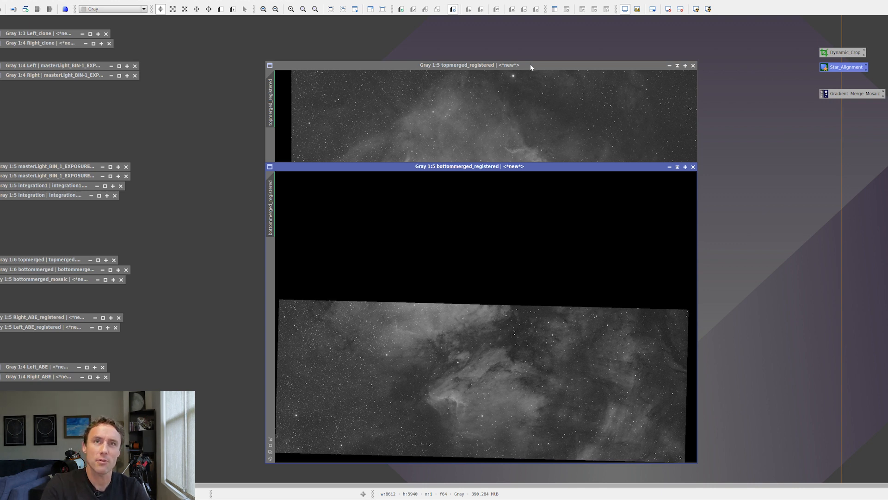
pyautogui.click(277, 72)
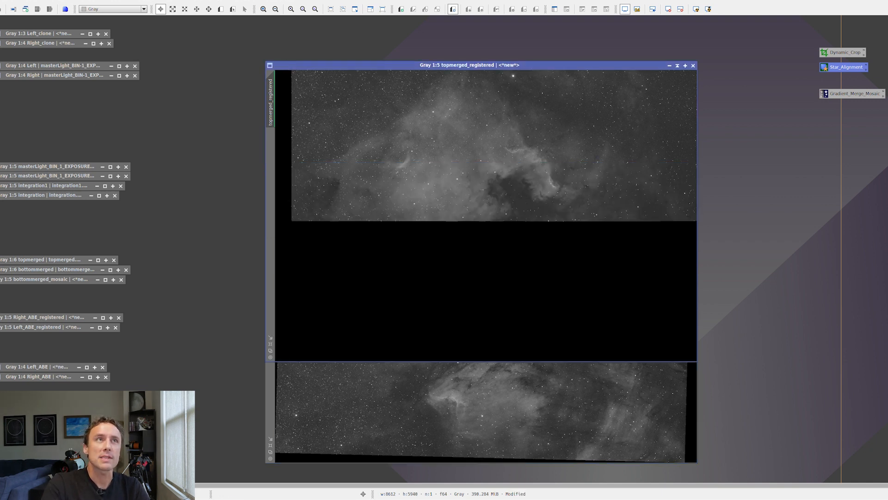
pyautogui.click(4, 1)
pyautogui.click(11, 64)
pyautogui.write('NAtop')
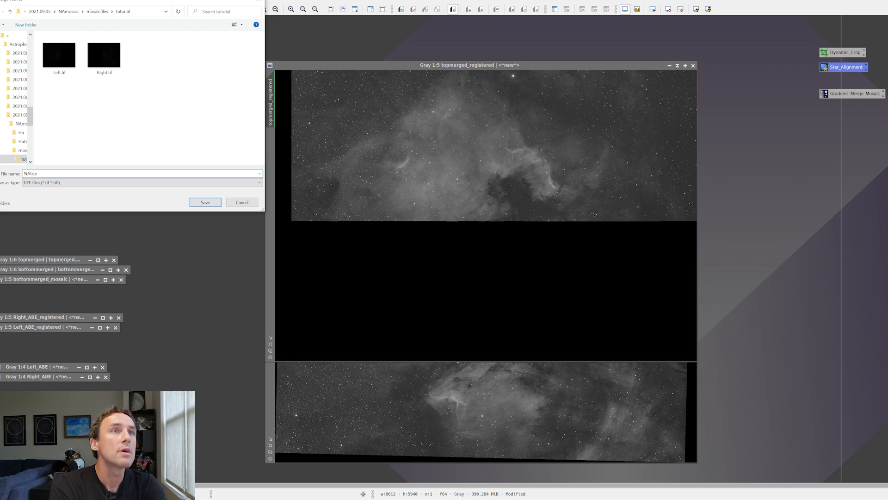
pyautogui.press('Return')
pyautogui.click(486, 269)
# - Save bottommerged_registered as the TIFF file NAbottom in the same tutorial folder
pyautogui.click(476, 402)
pyautogui.click(4, 1)
pyautogui.click(11, 64)
pyautogui.write('NAbottom')
pyautogui.press('Return')
pyautogui.click(497, 269)
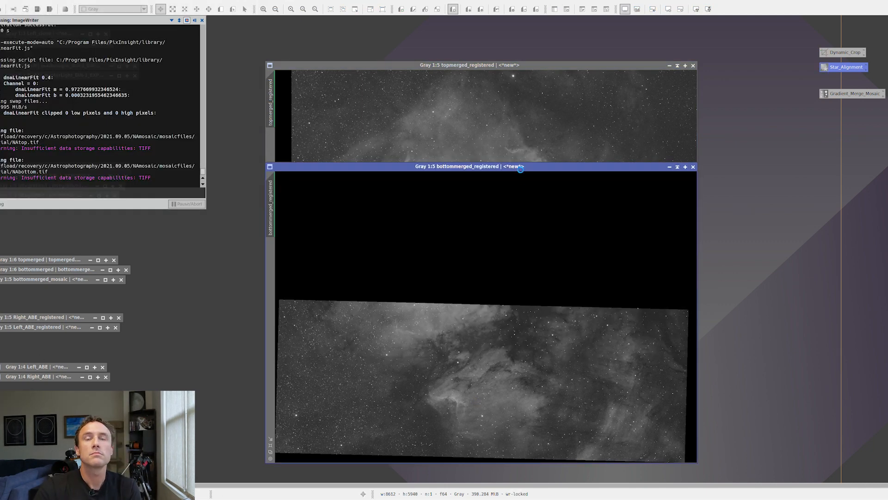
# - Merge NAtop.tif and NAbottom.tif with GradientMergeMosaic, using Average combination, shrink radius 1 and feather radius 10
pyautogui.doubleClick(853, 93)
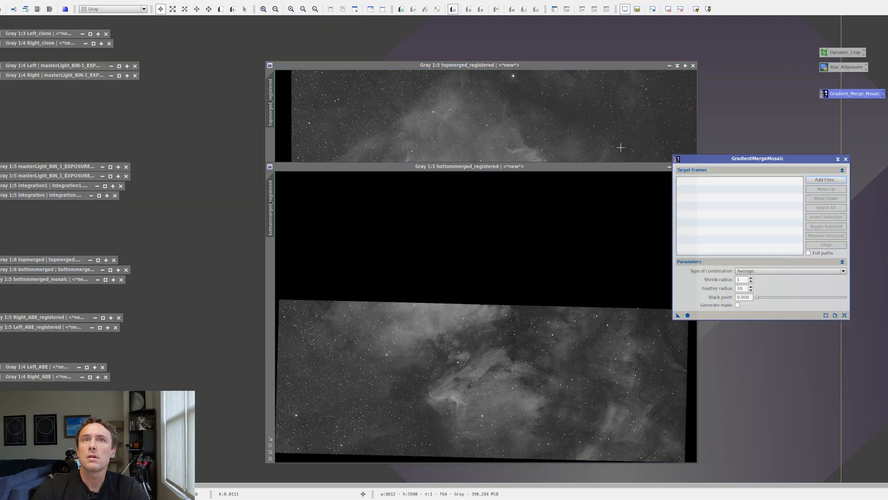
pyautogui.click(836, 180)
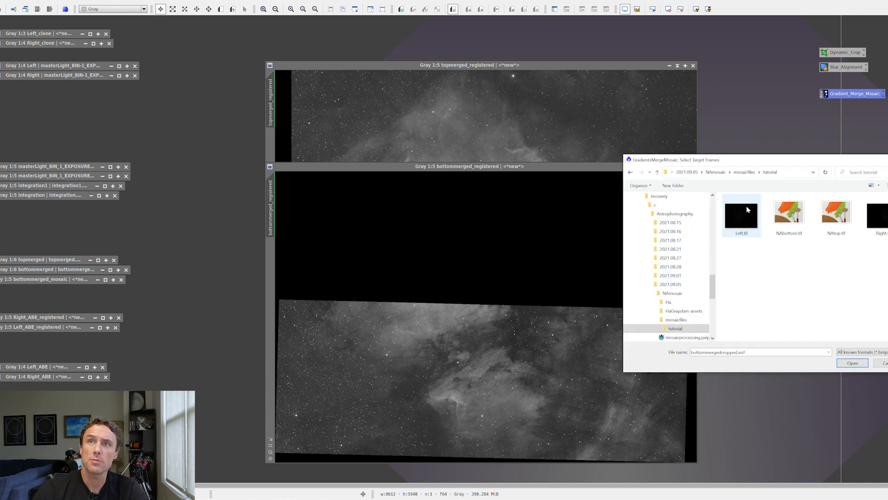
pyautogui.click(836, 212)
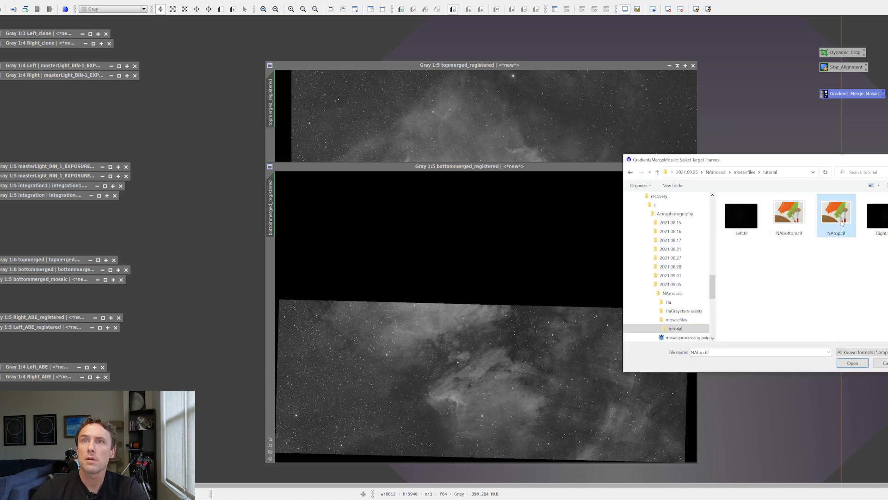
pyautogui.keyDown('shift'); pyautogui.click(789, 213); pyautogui.keyUp('shift')
pyautogui.click(853, 363)
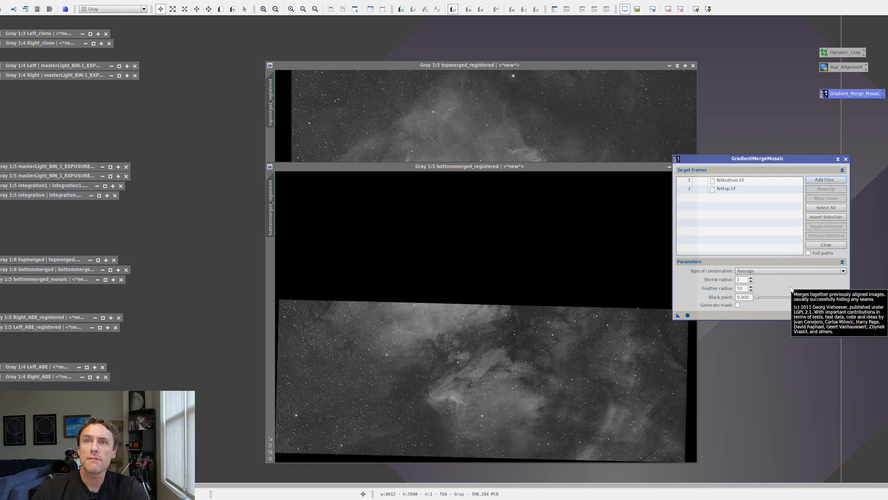
pyautogui.moveTo(688, 314); pyautogui.dragTo(687, 318)
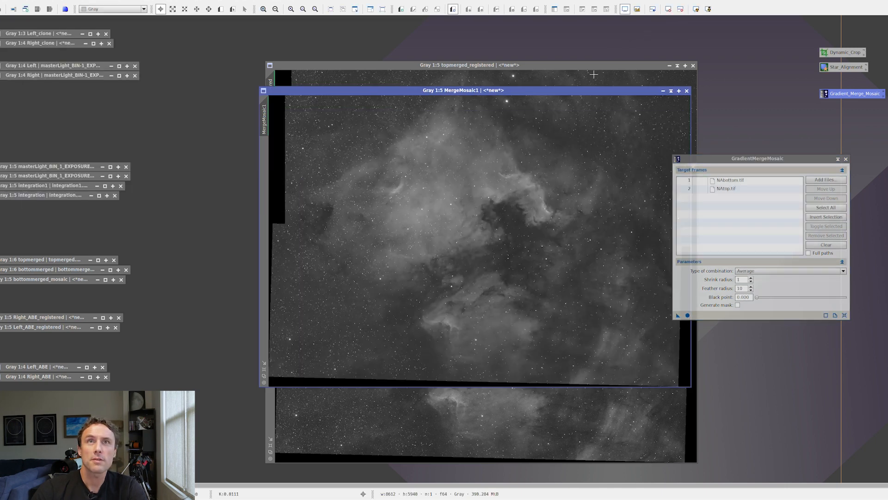
# - Examine the merged mosaic up close and as a whole for seams along the join between the top and bottom rows
pyautogui.moveTo(592, 90); pyautogui.dragTo(542, 93)
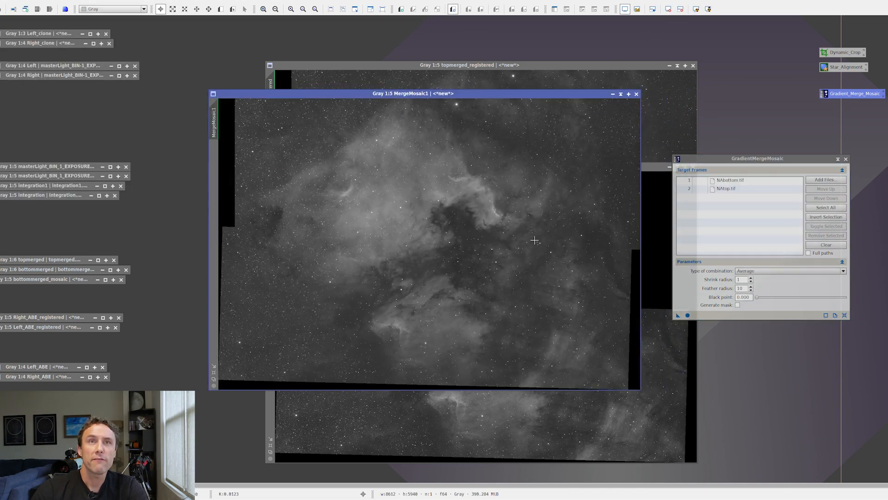
pyautogui.scroll(-1, 534, 240)
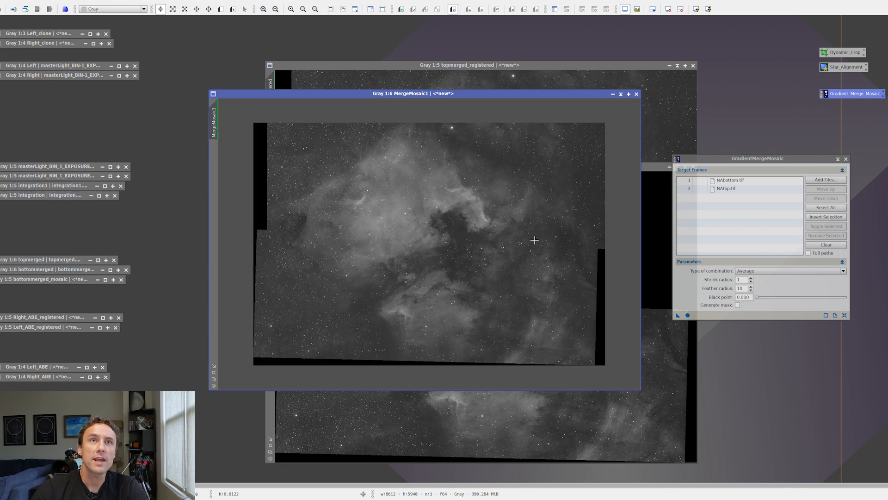
pyautogui.scroll(3, 534, 240)
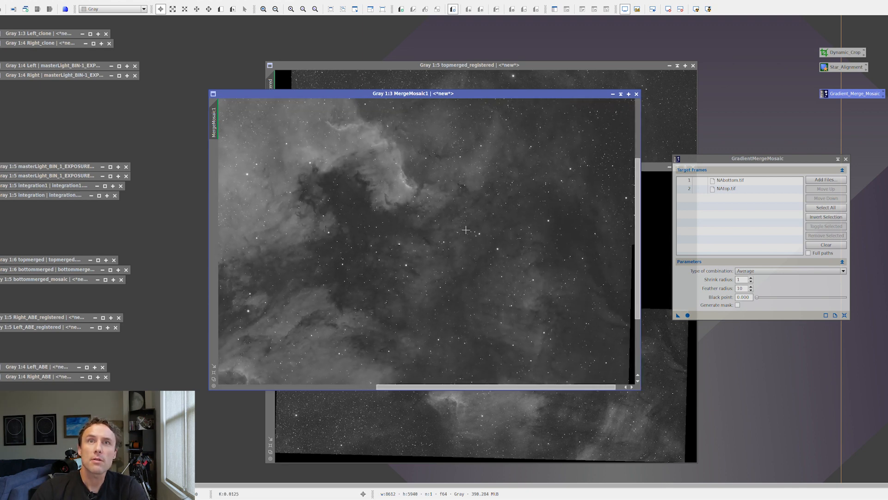
pyautogui.scroll(1, 522, 222)
pyautogui.moveTo(543, 232); pyautogui.dragTo(513, 230)
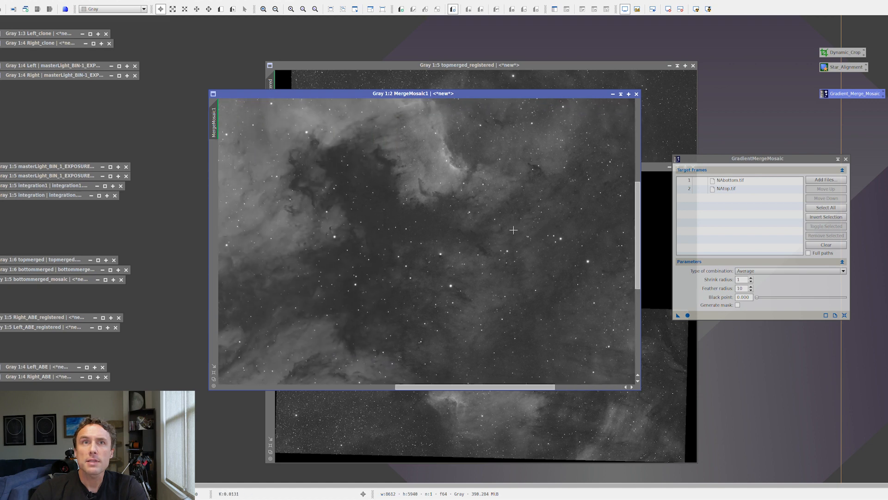
pyautogui.moveTo(309, 228); pyautogui.dragTo(462, 243)
pyautogui.moveTo(273, 248); pyautogui.dragTo(460, 261)
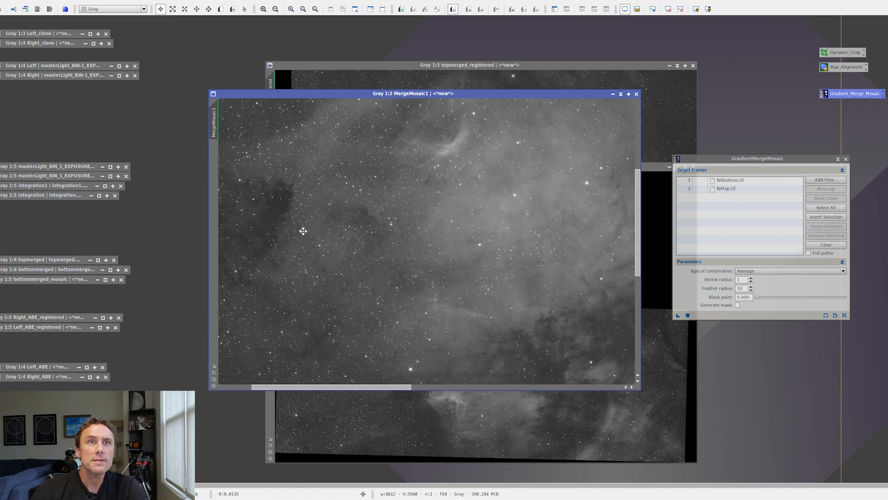
pyautogui.moveTo(303, 231); pyautogui.dragTo(486, 251)
pyautogui.scroll(-1, 504, 263)
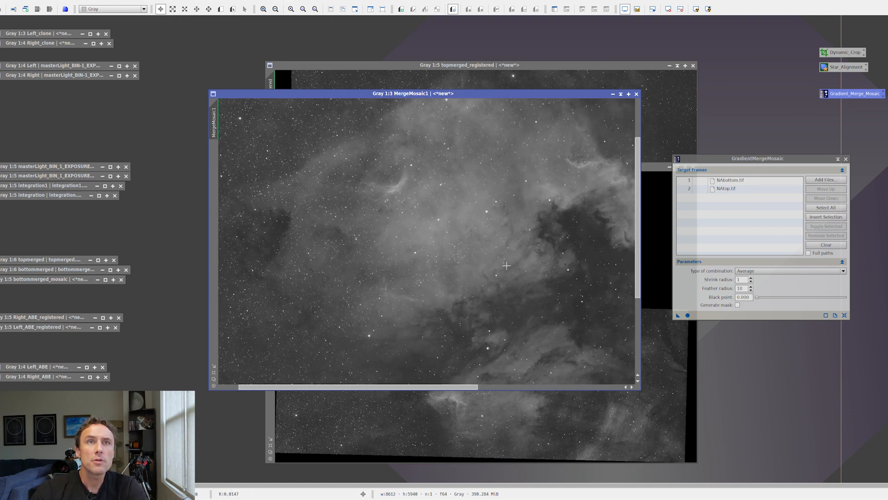
pyautogui.scroll(-3, 507, 265)
pyautogui.scroll(1, 531, 266)
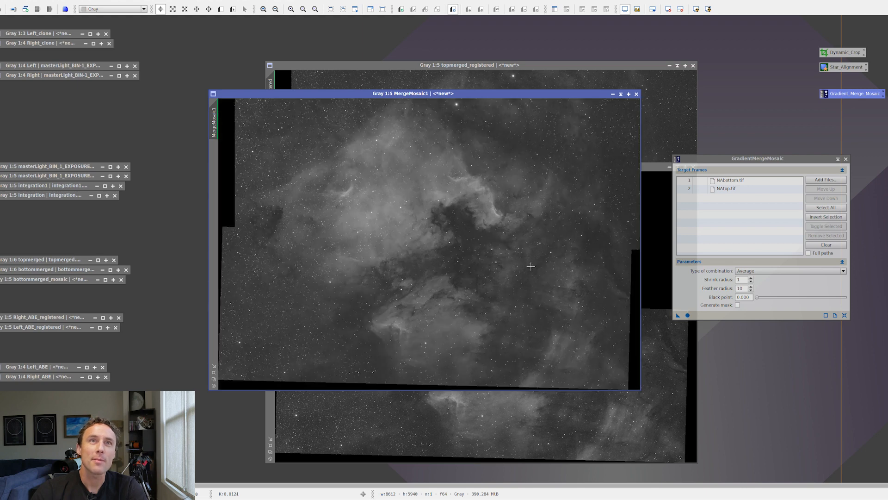
pyautogui.scroll(-1, 532, 261)
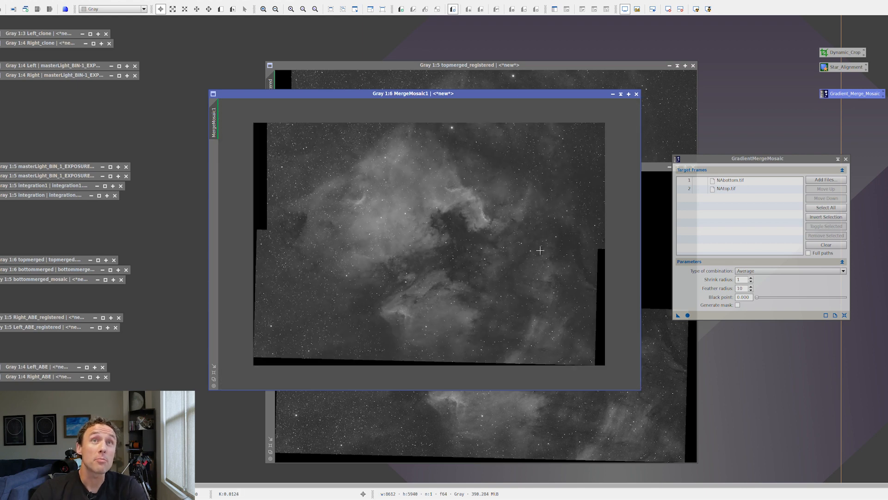